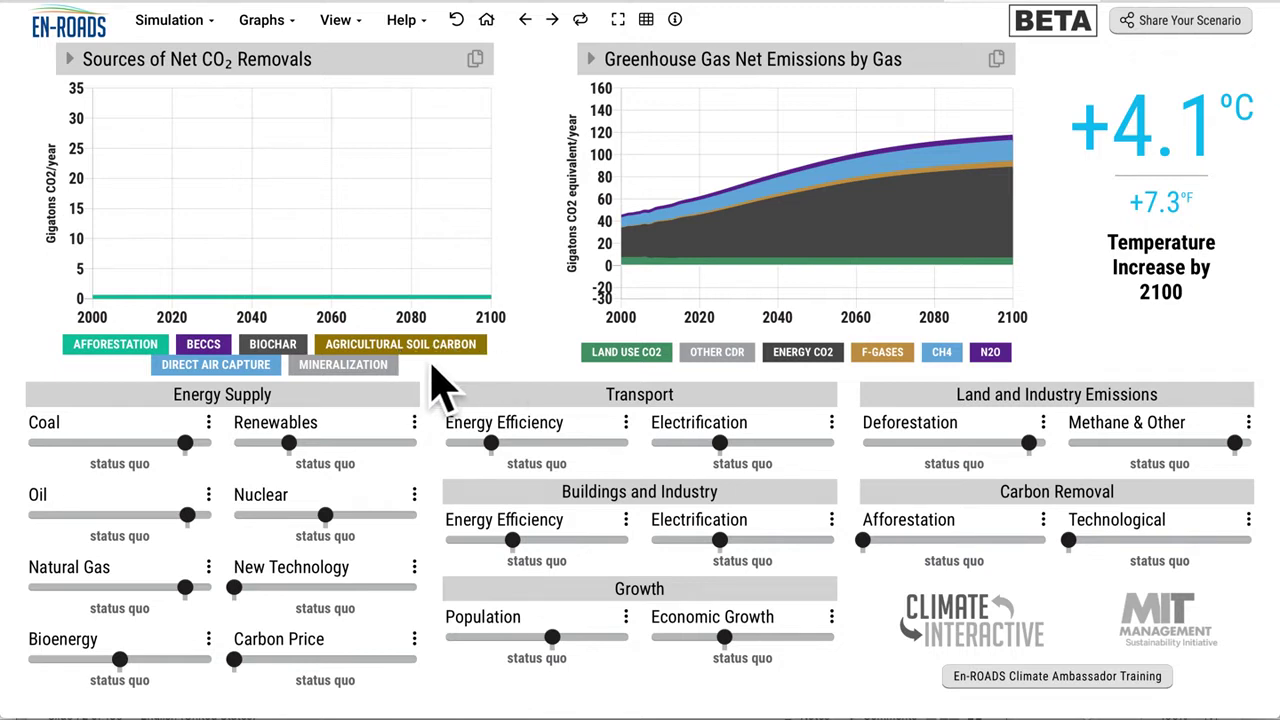
Open Simulation > Assumptions and expand the Carbon dioxide removal maximum settings
click(205, 40)
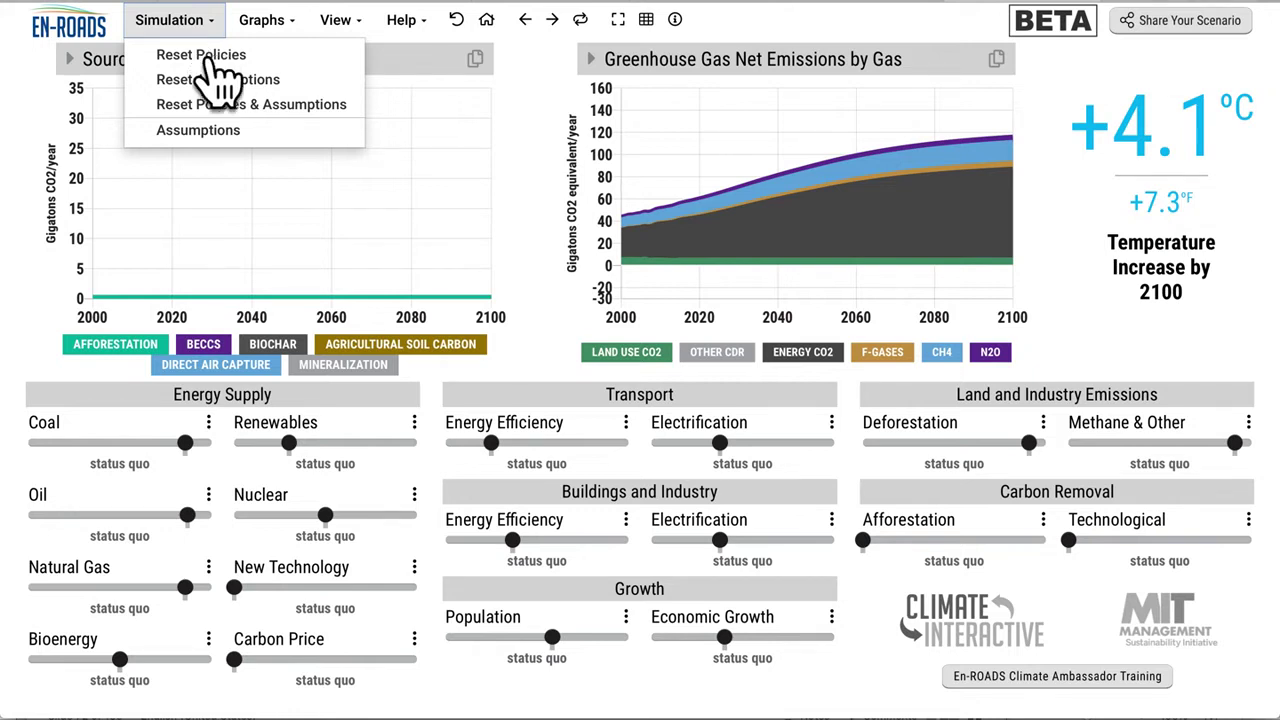
click(222, 152)
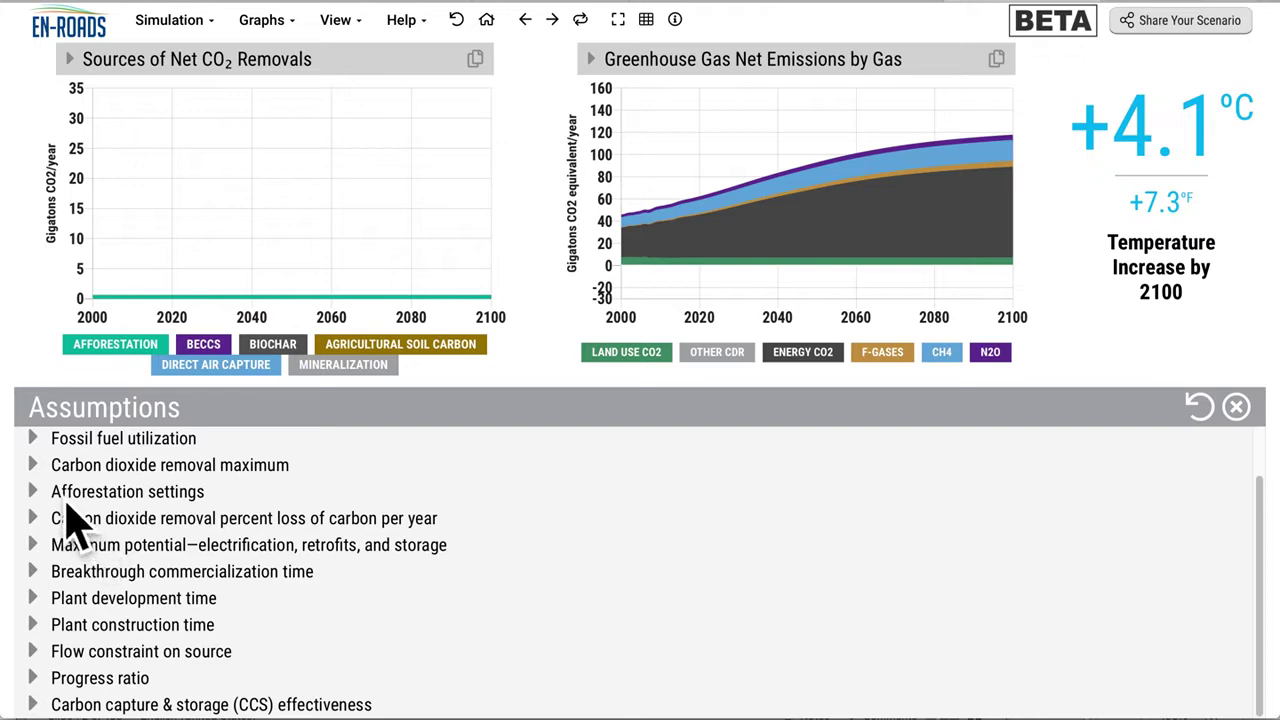
click(64, 470)
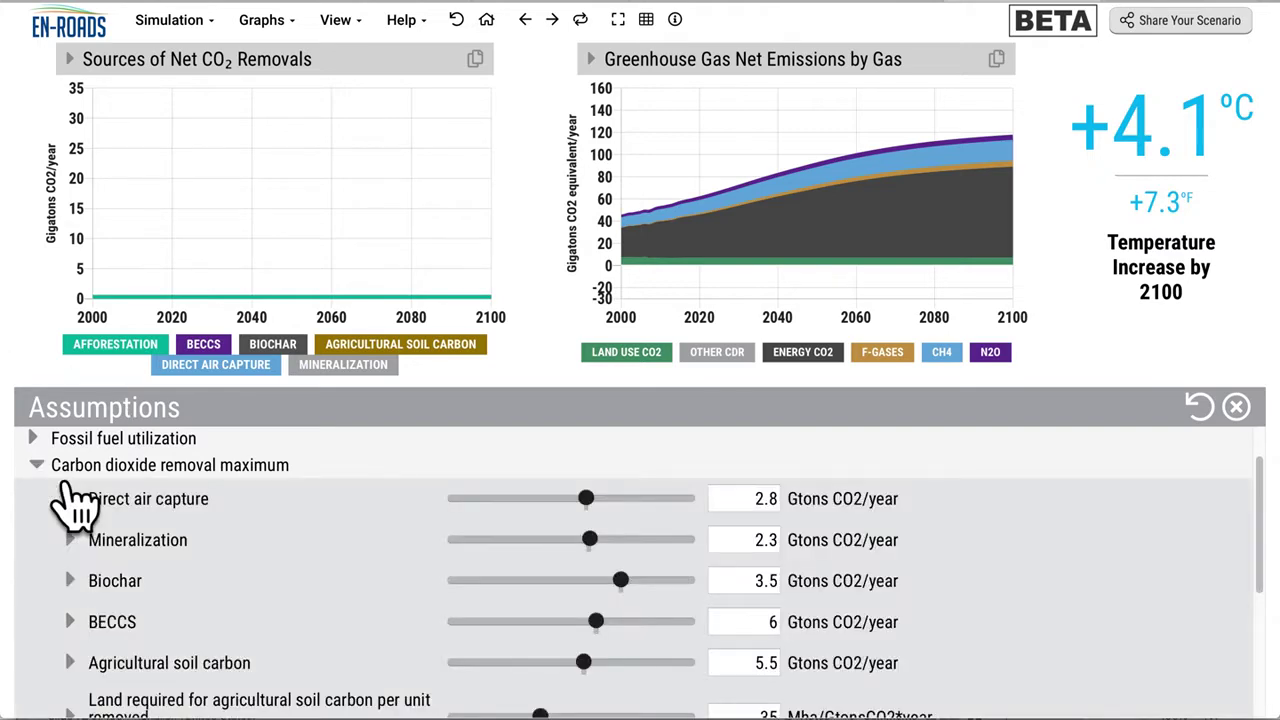
scroll(245, 555, down, 1)
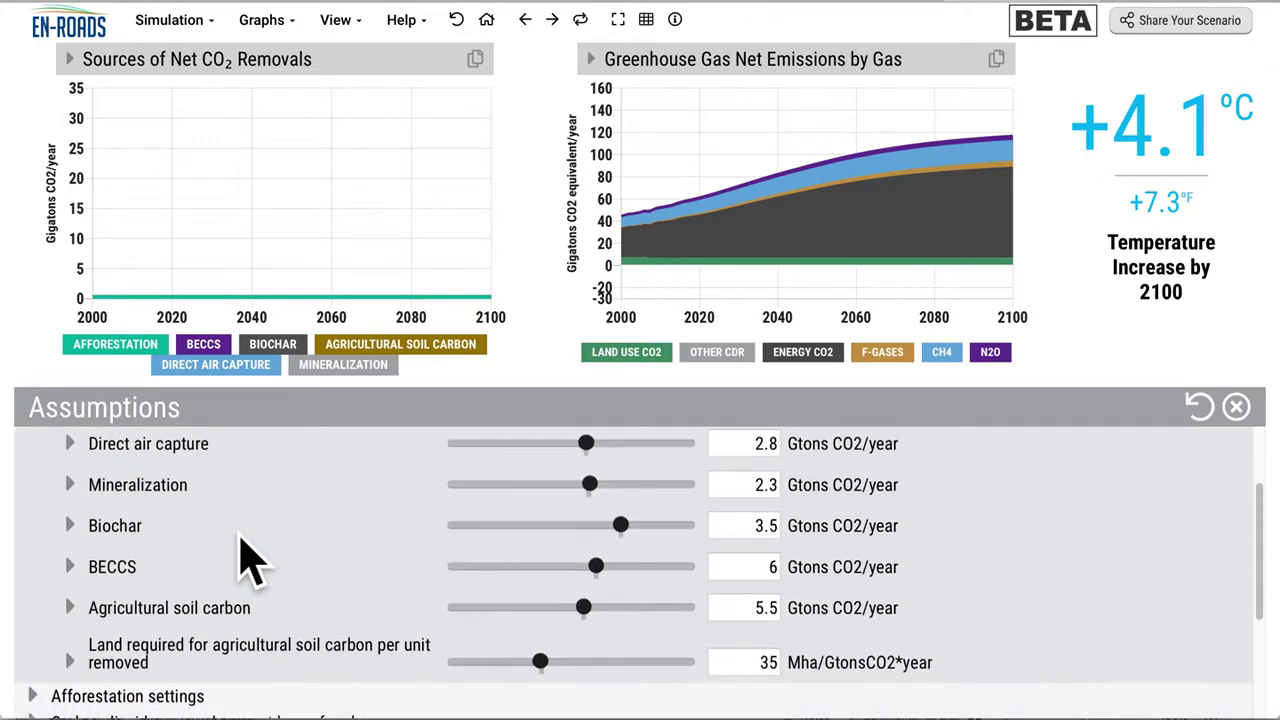
scroll(245, 555, down, 1)
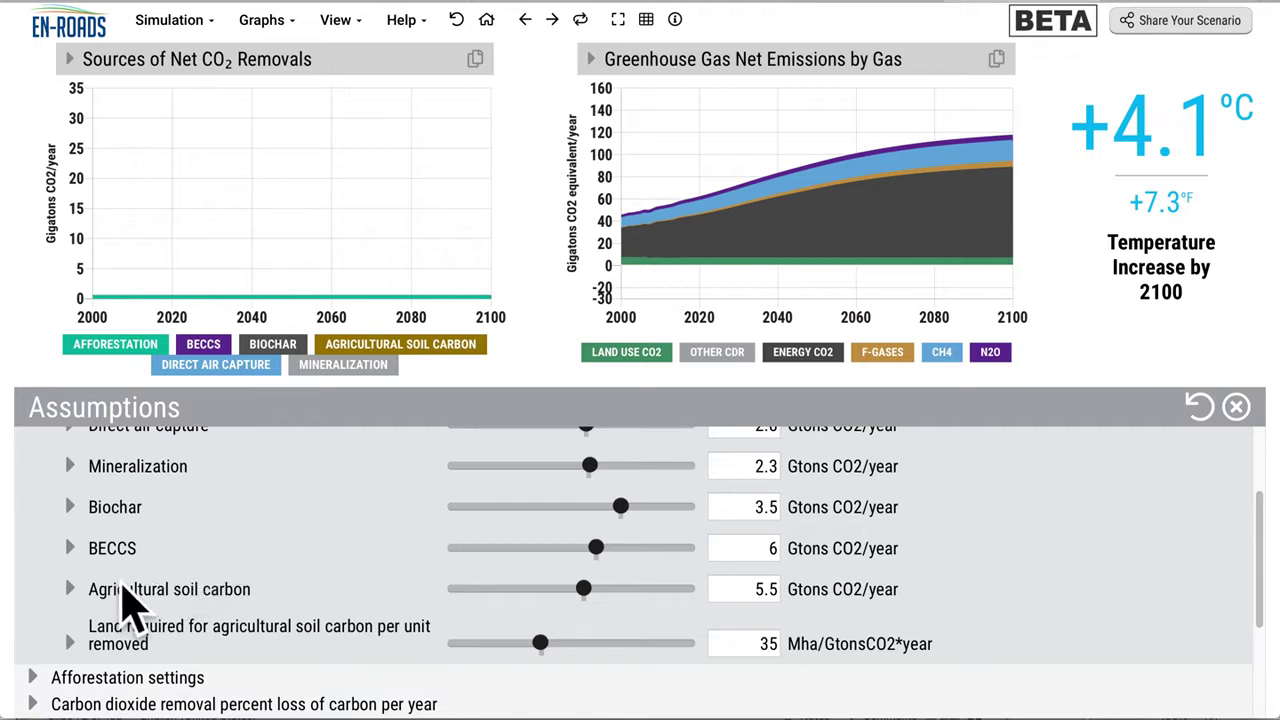
Read the agricultural soil carbon description, test adjusting its maximum, then close the assumptions
click(101, 610)
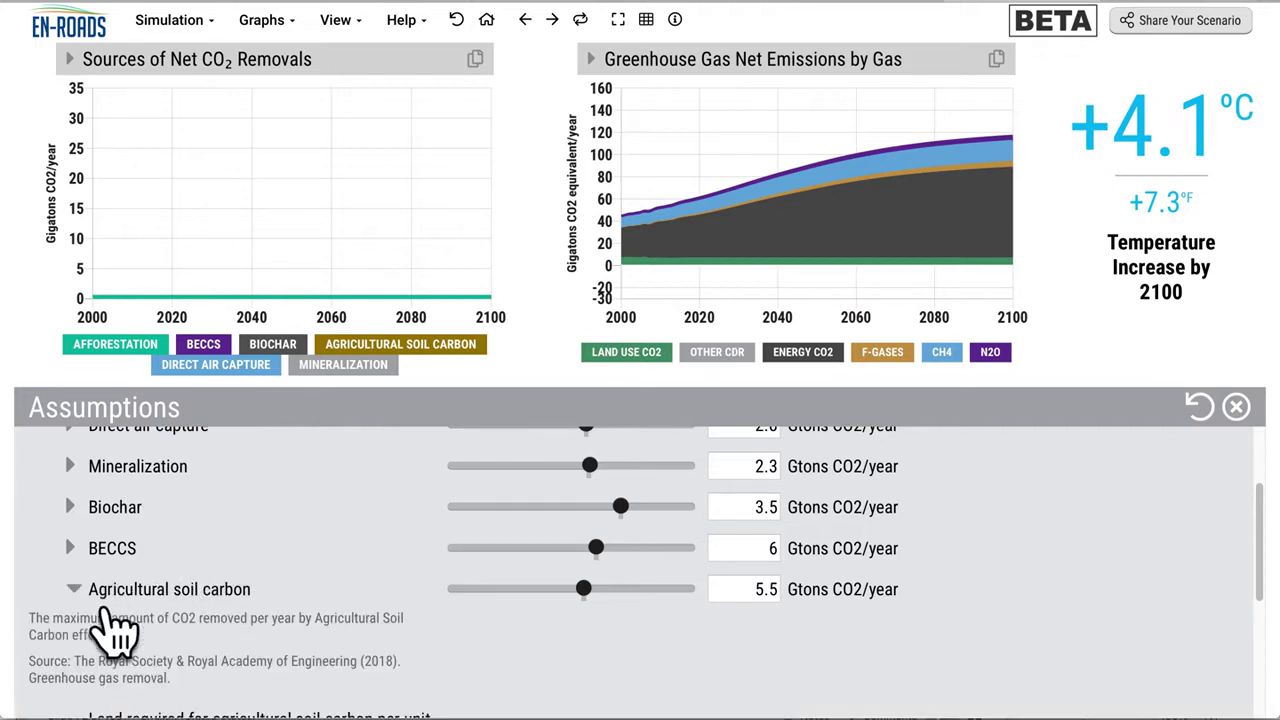
scroll(115, 630, down, 1)
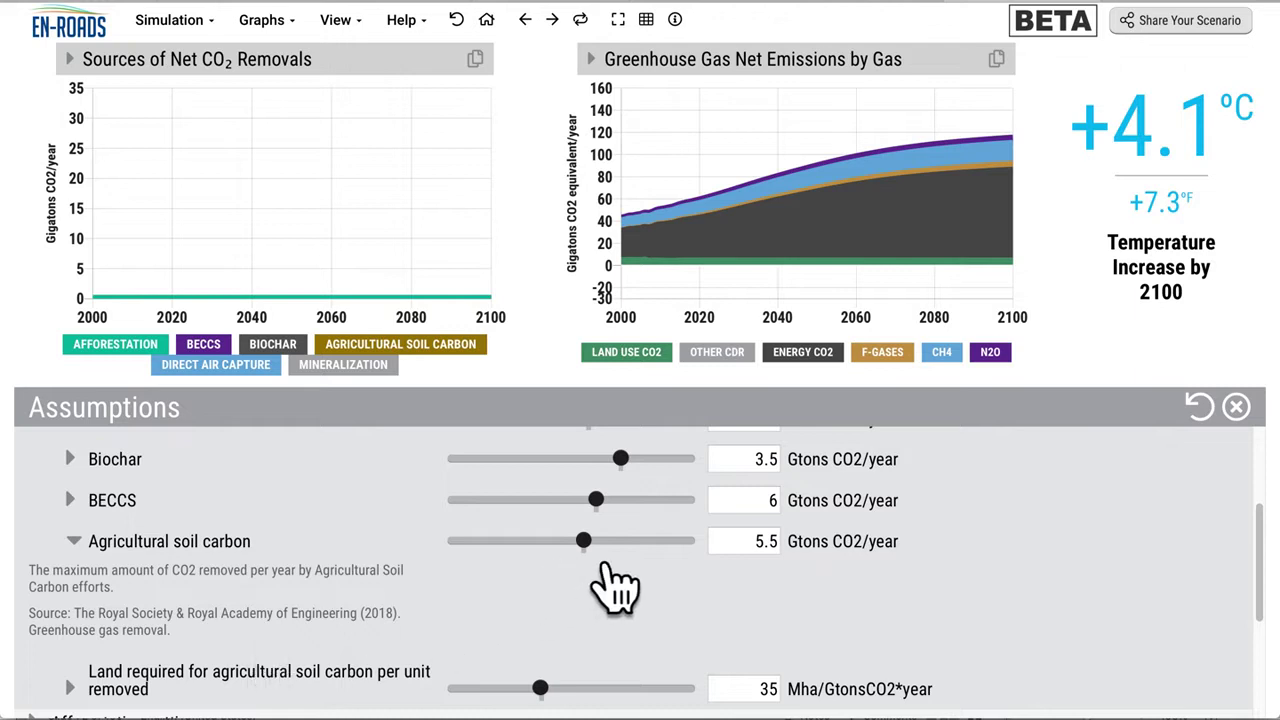
click(619, 558)
mouse_move(616, 560)
mouse_down()
mouse_move(505, 533)
mouse_move(463, 541)
mouse_move(501, 562)
mouse_move(735, 550)
mouse_move(694, 536)
mouse_move(597, 563)
mouse_up()
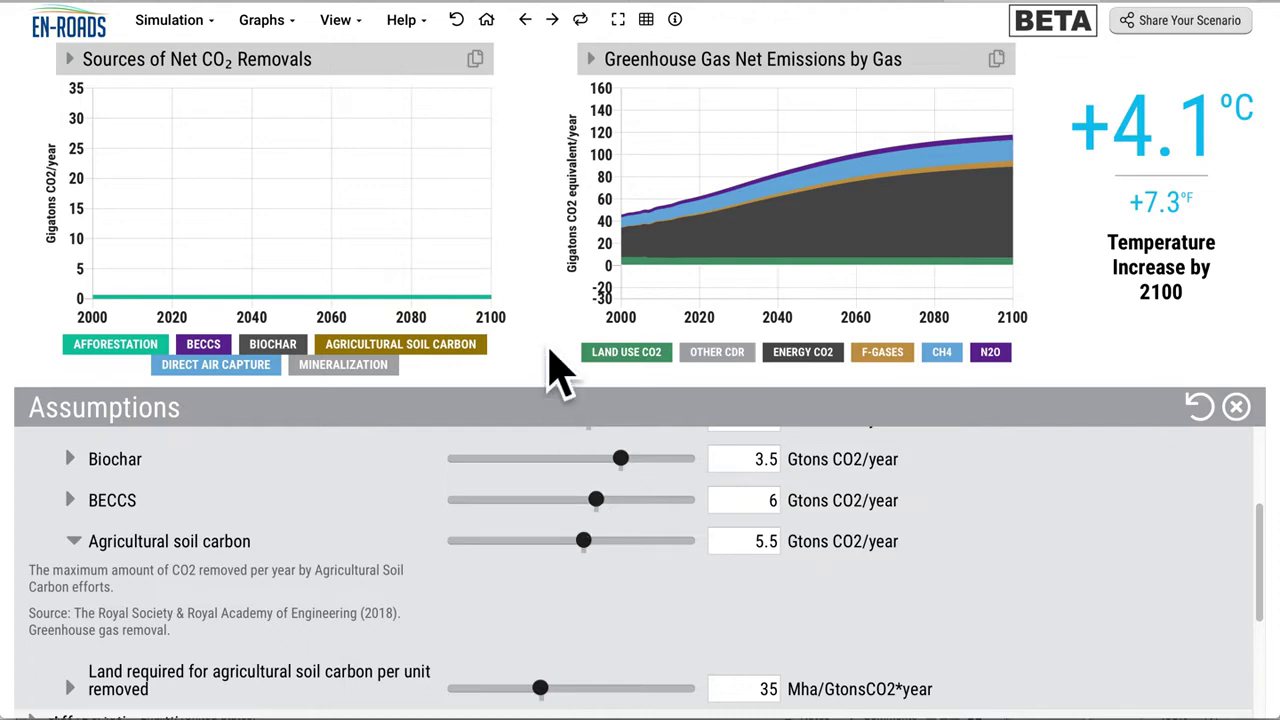
key(Escape)
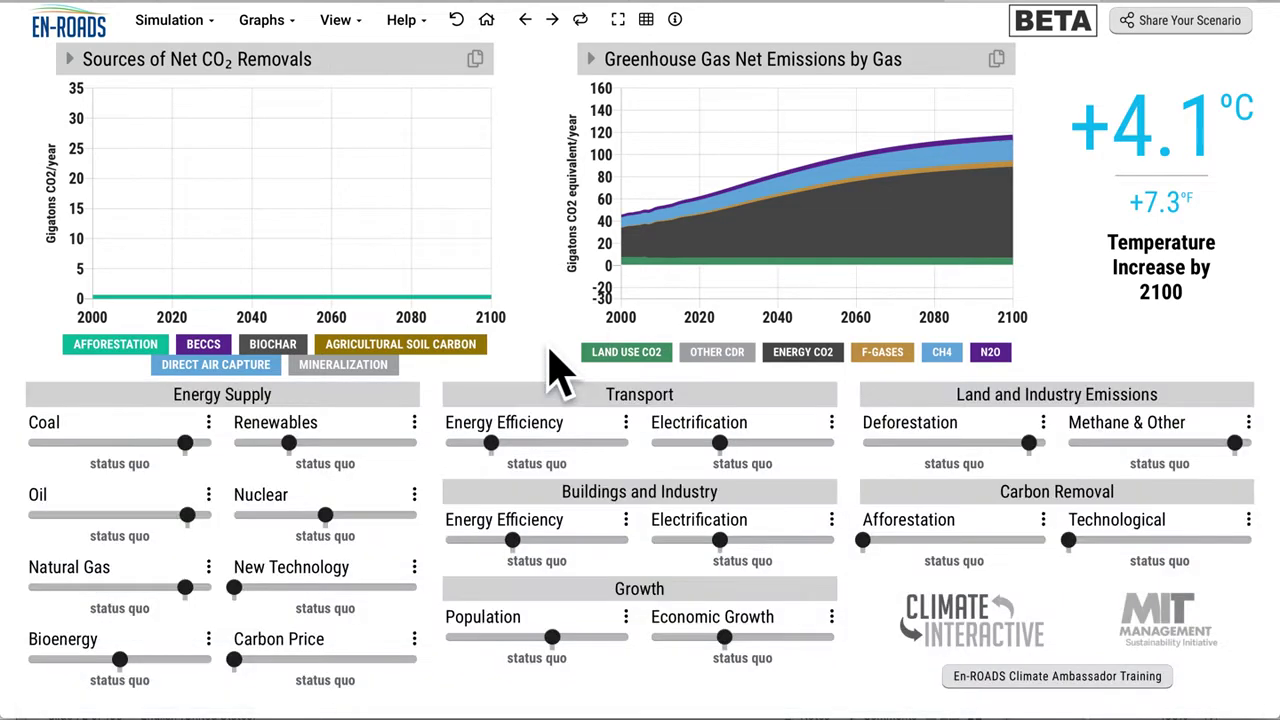
Show Technological carbon removal with detailed settings on, scrolled to agricultural soil carbon sequestration
click(1272, 548)
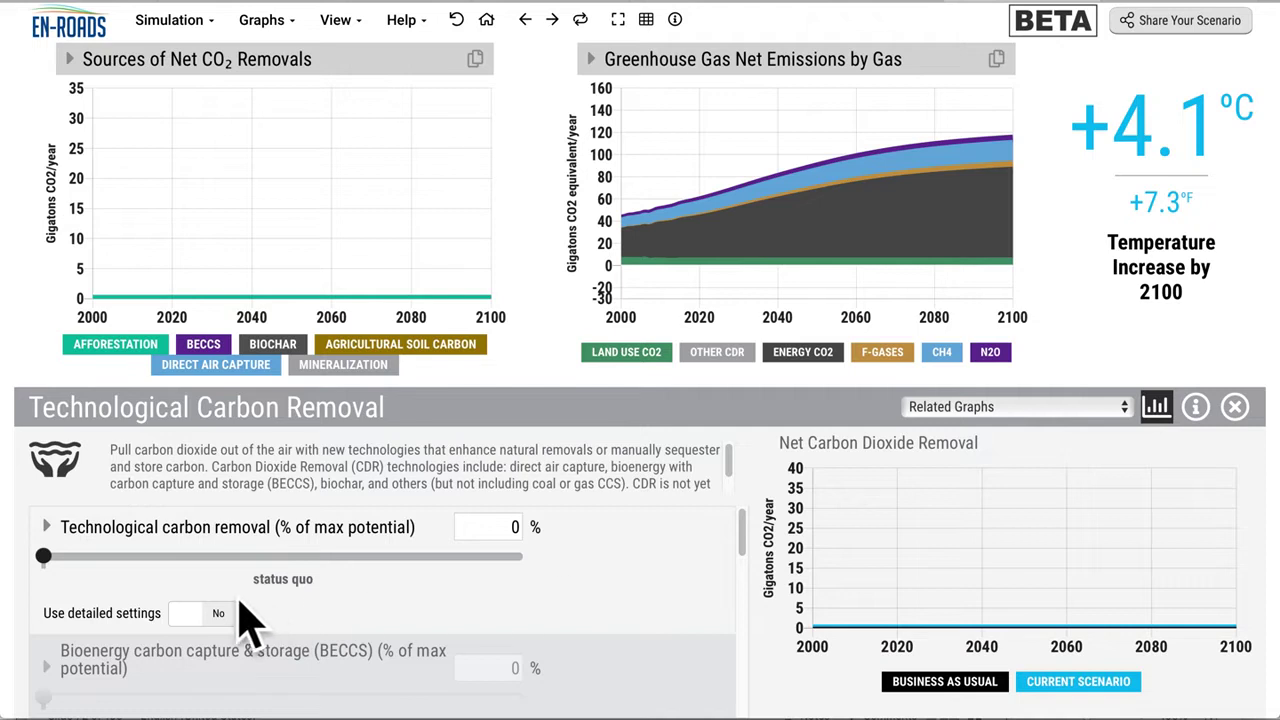
click(206, 613)
scroll(220, 650, down, 2)
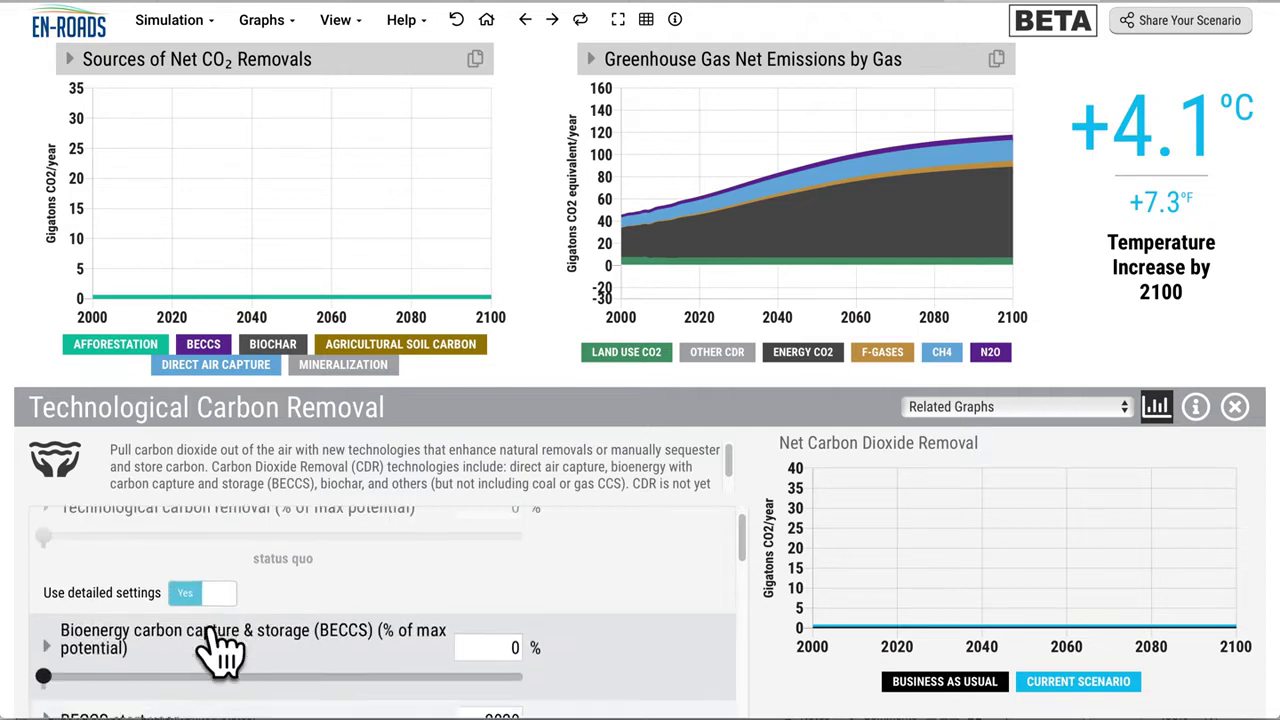
scroll(200, 600, down, 3)
scroll(200, 625, down, 3)
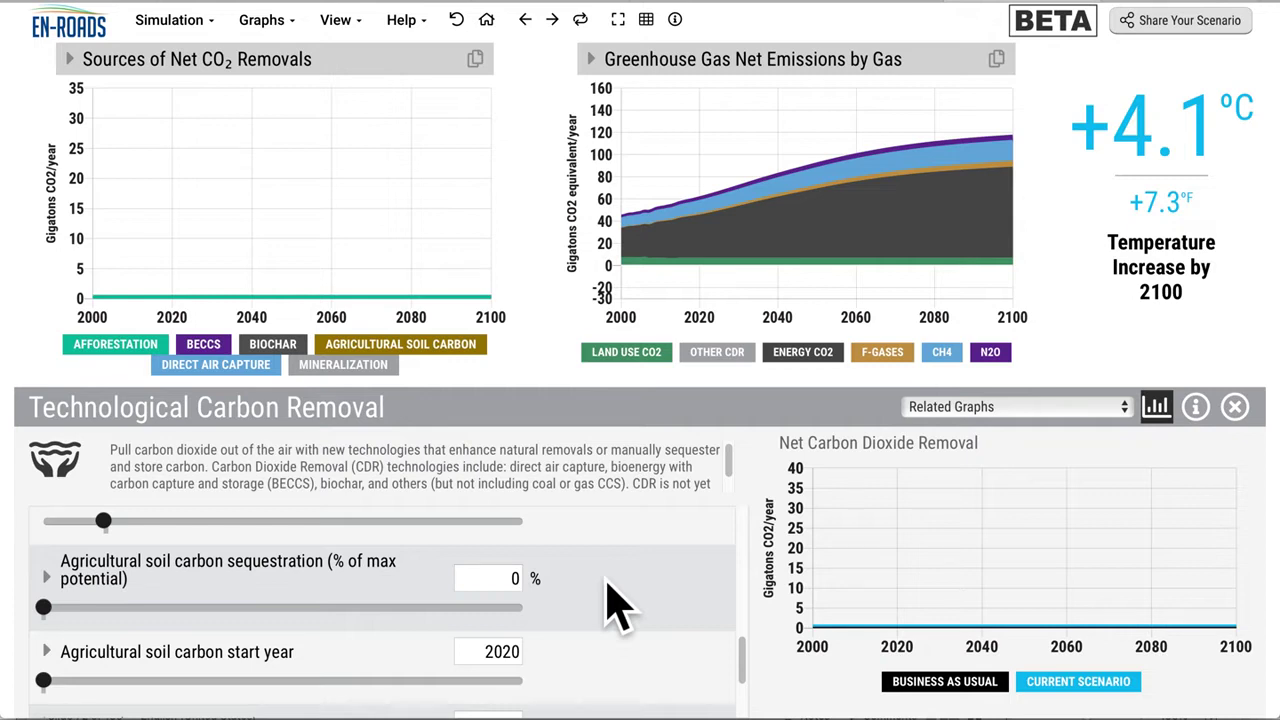
Set agricultural soil carbon sequestration to 100% and replay the change, showing +4.0°C
click(76, 632)
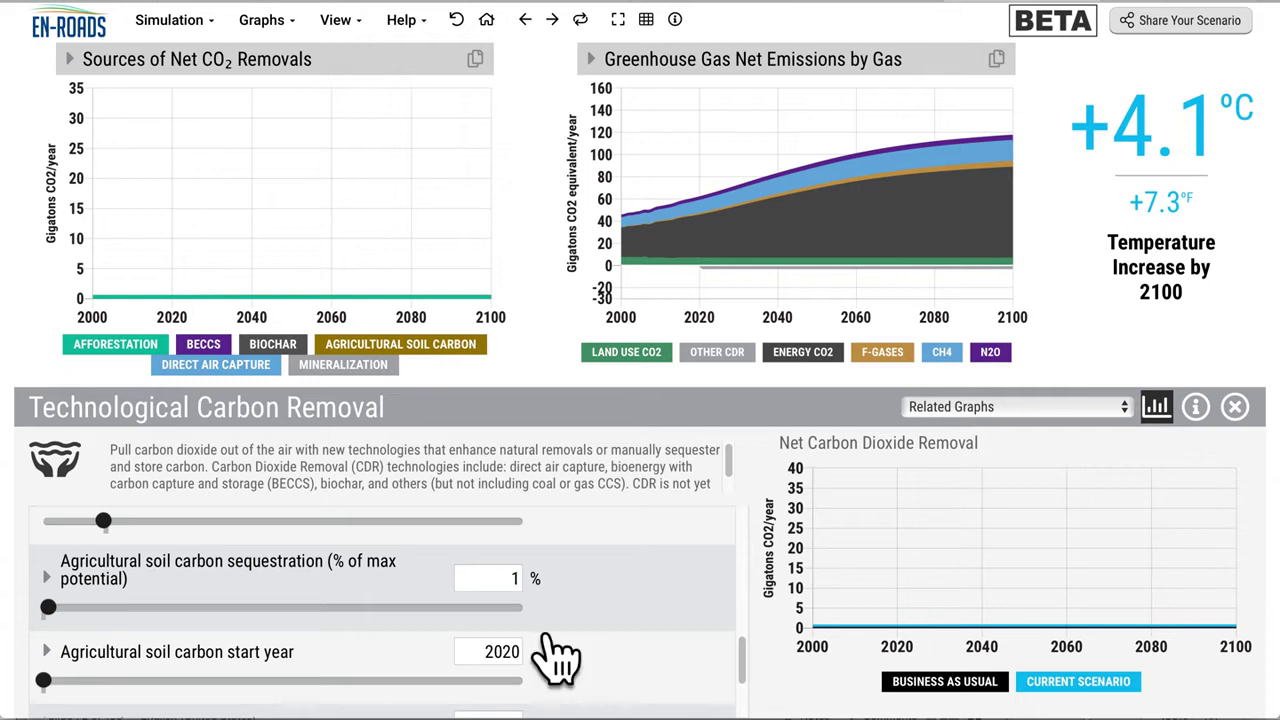
key(End)
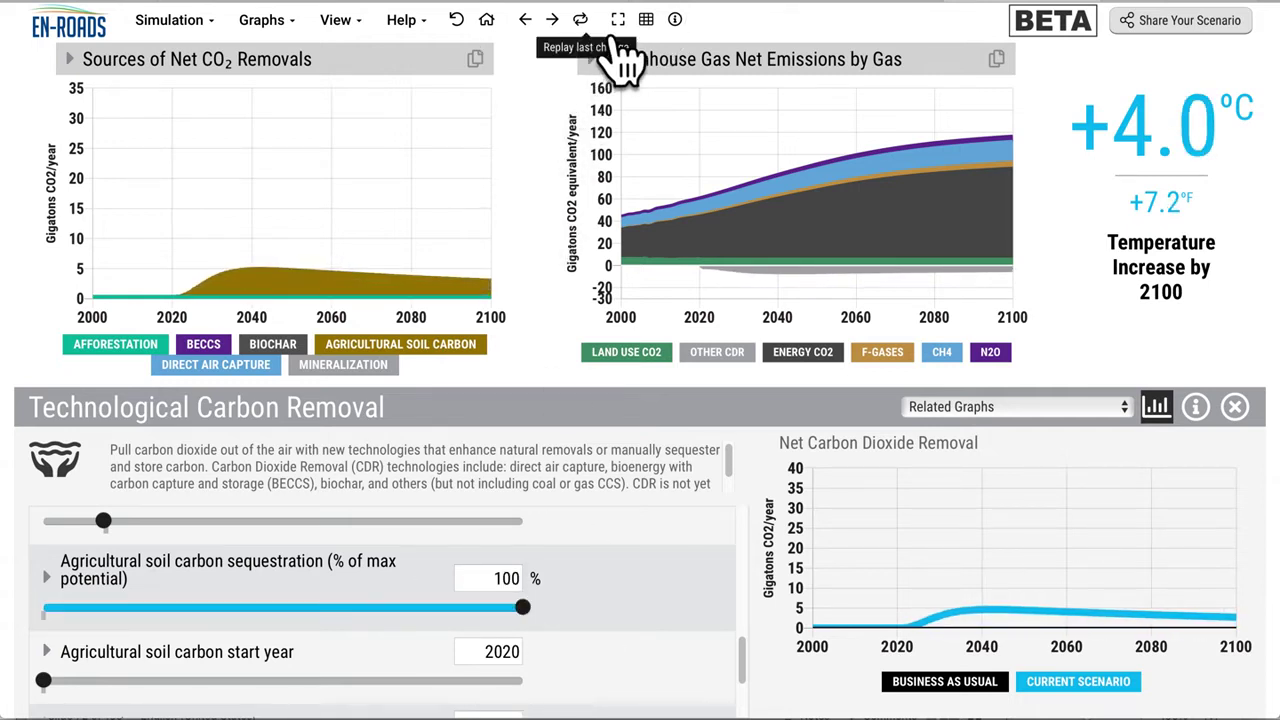
click(605, 38)
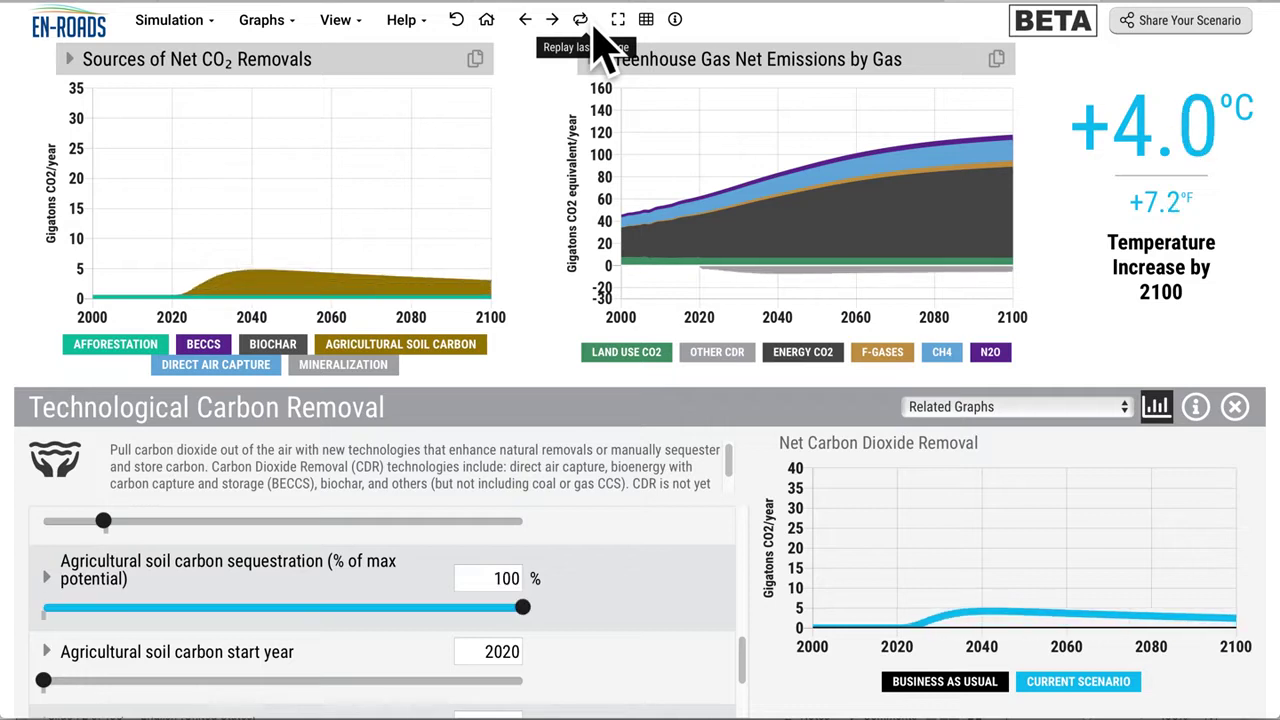
click(603, 44)
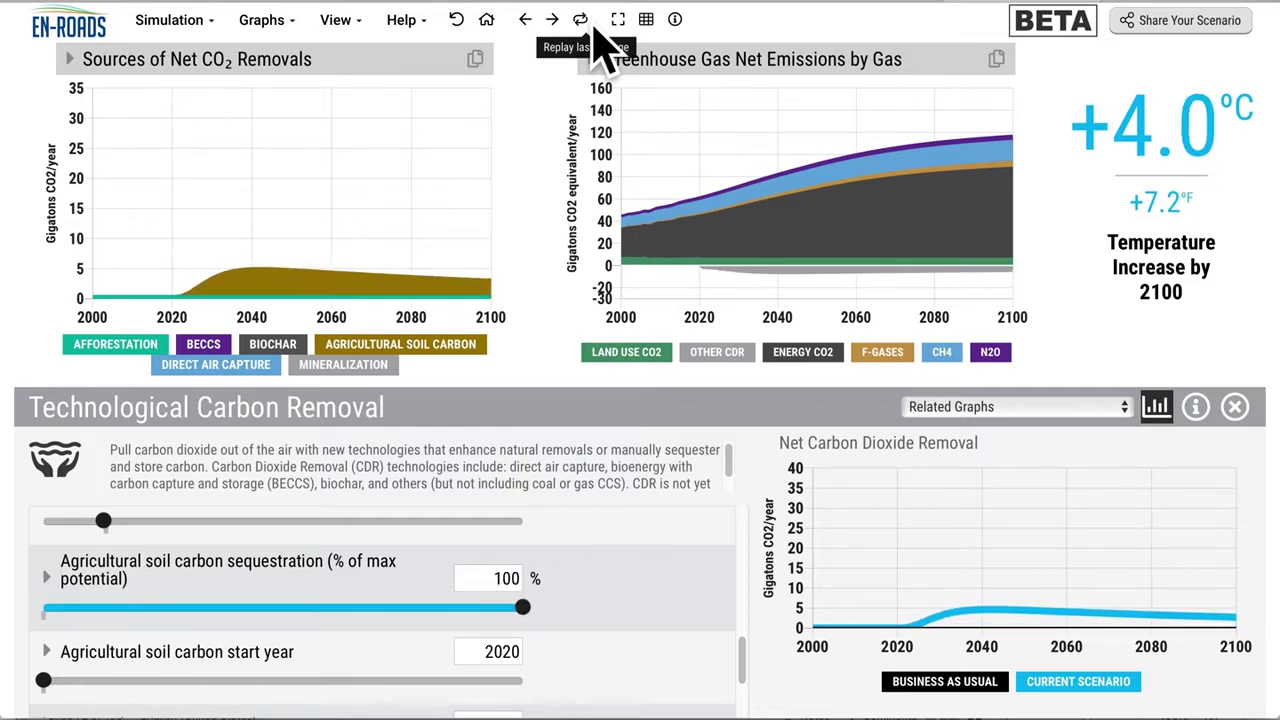
click(603, 44)
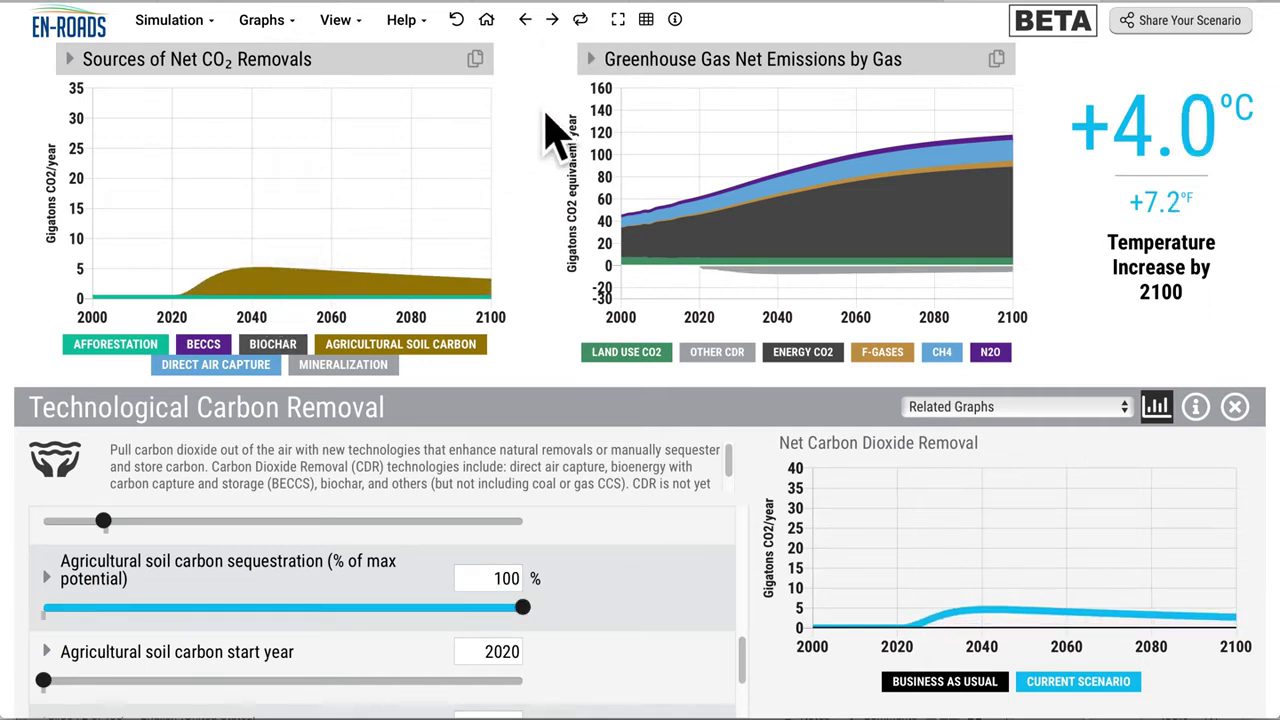
click(604, 46)
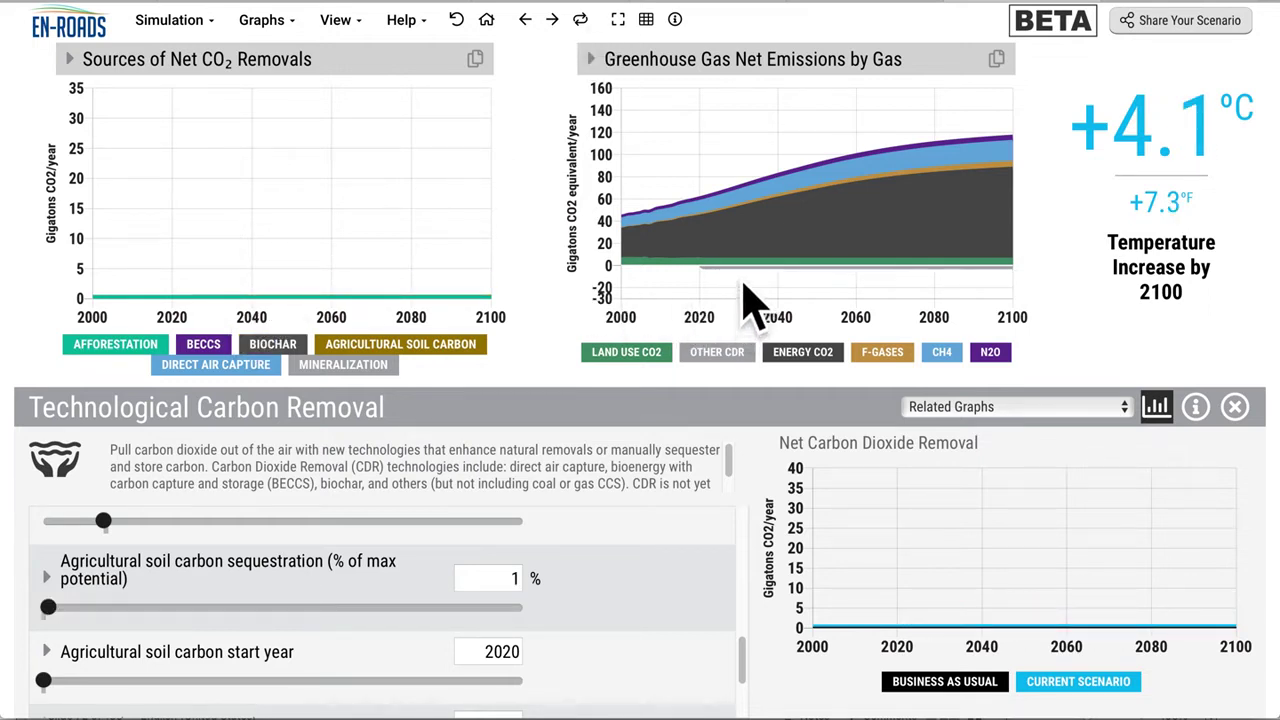
mouse_move(755, 300)
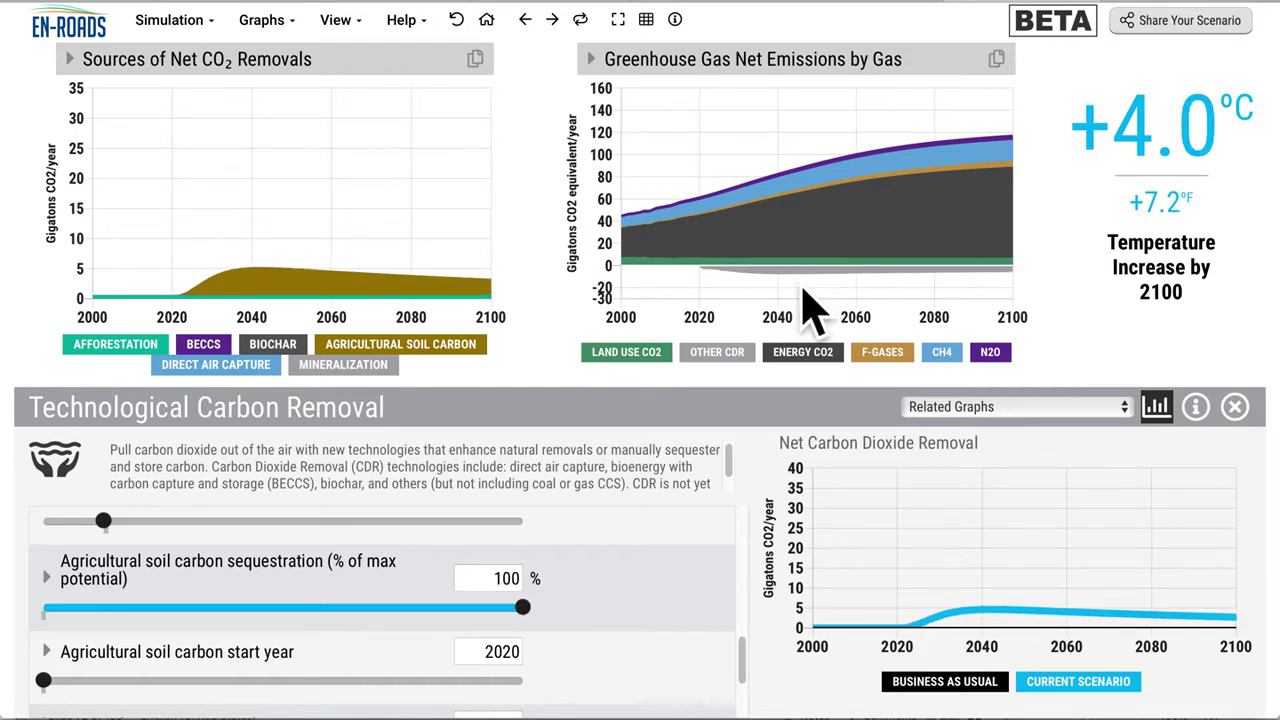
Replay the soil carbon change several times to show its effect on the graphs
click(583, 22)
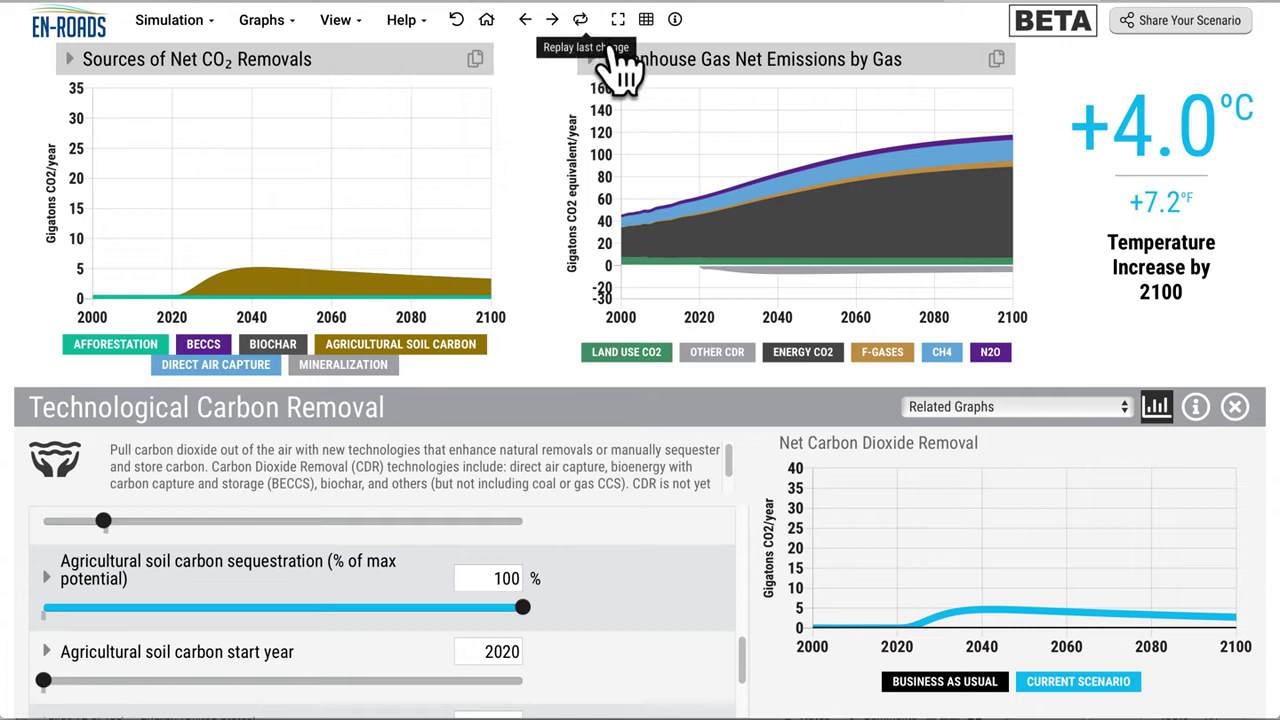
click(595, 42)
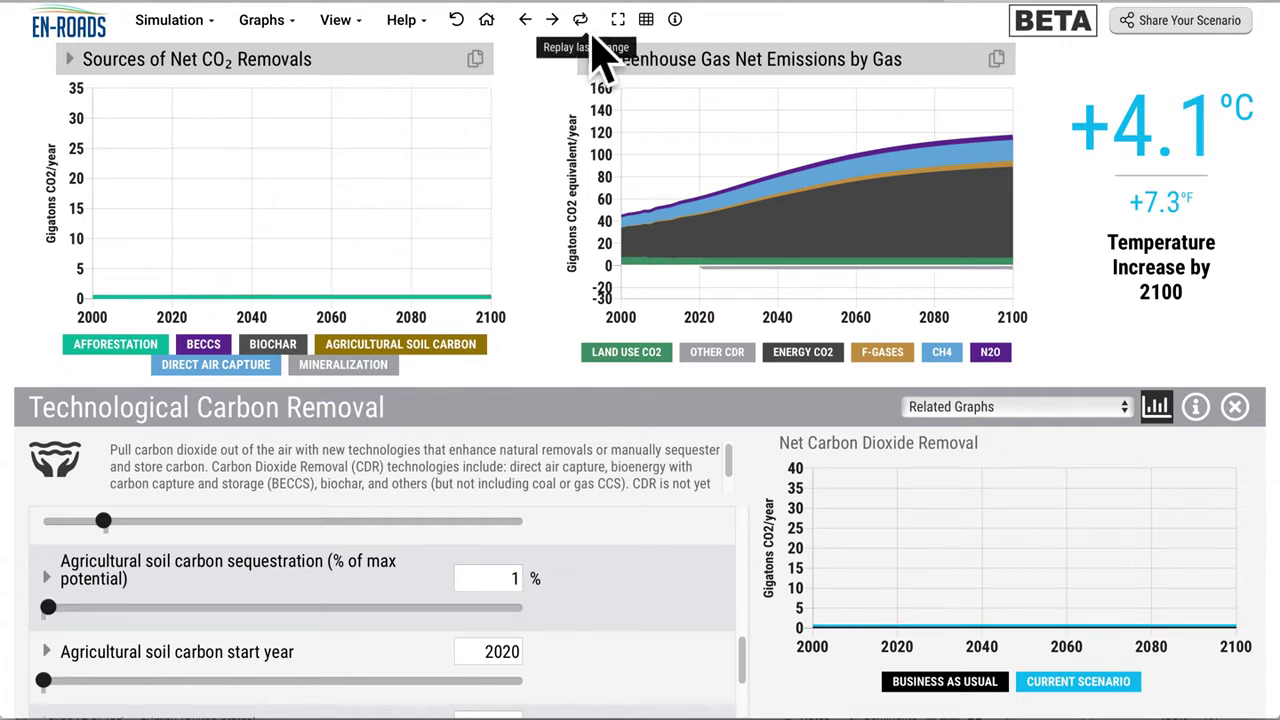
click(595, 42)
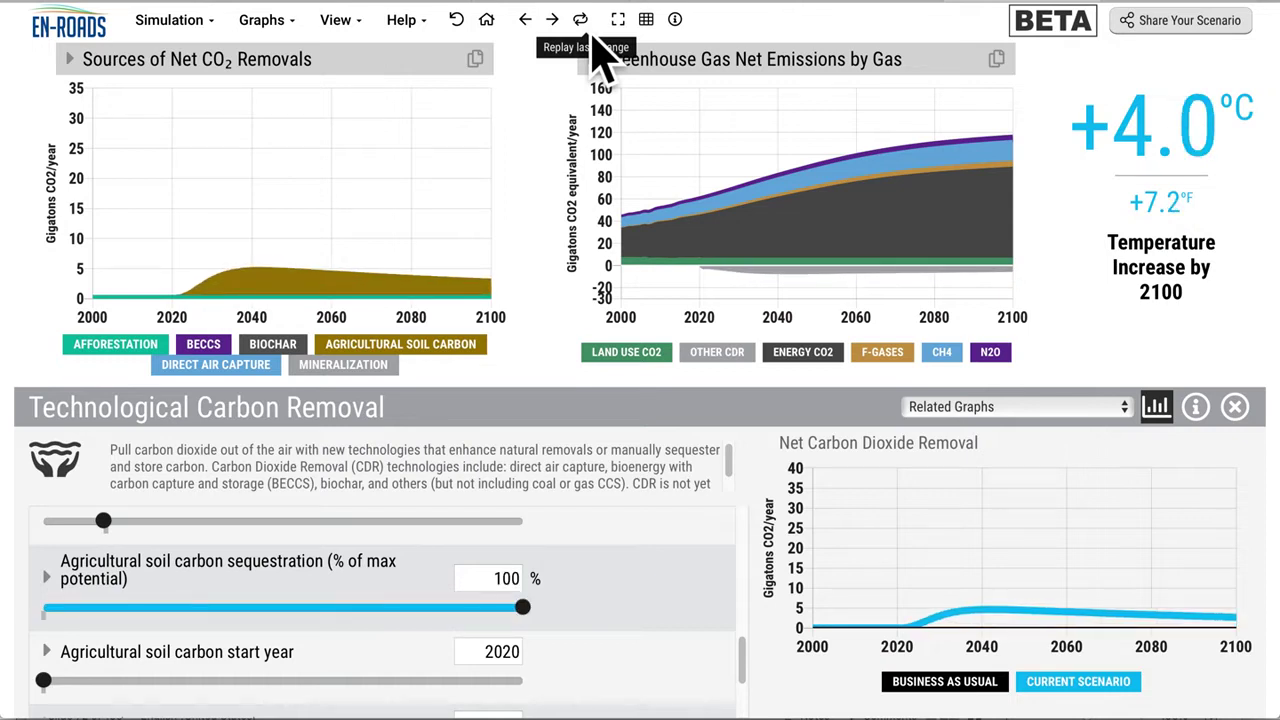
click(595, 42)
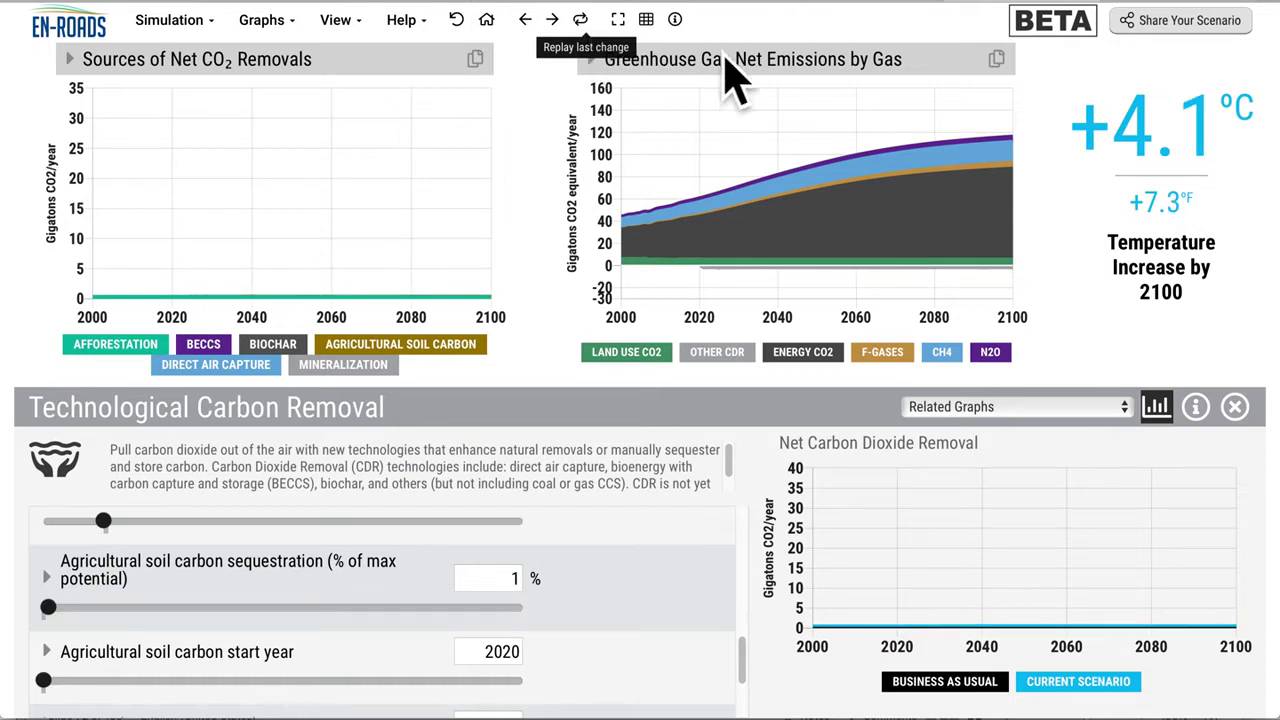
Show Net Cumulative CO2 Emissions in the right graph and replay the last change
click(795, 84)
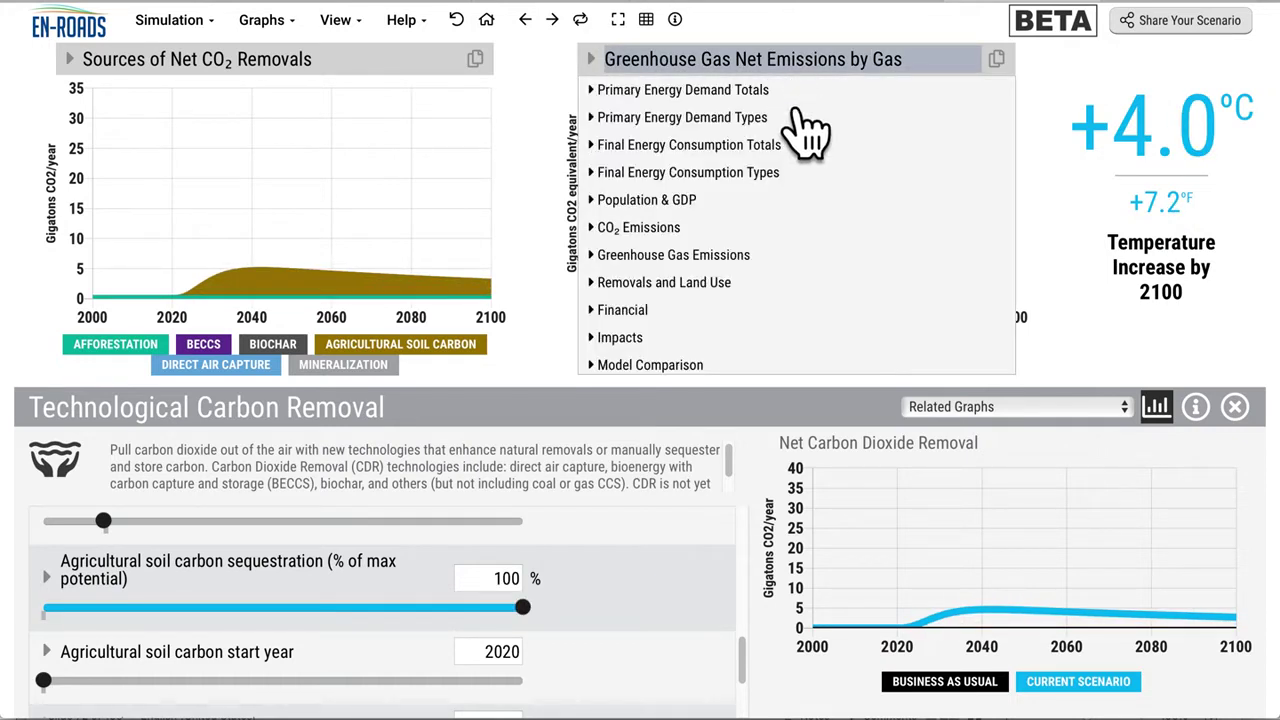
click(792, 230)
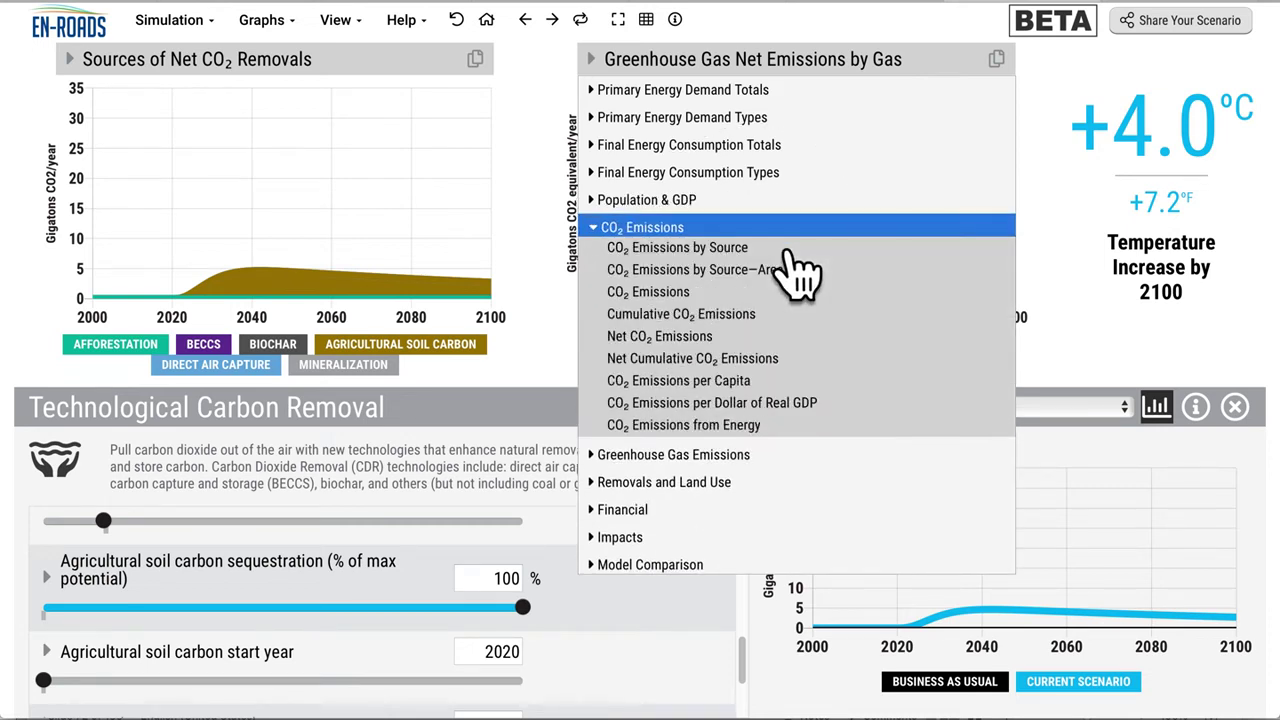
click(800, 360)
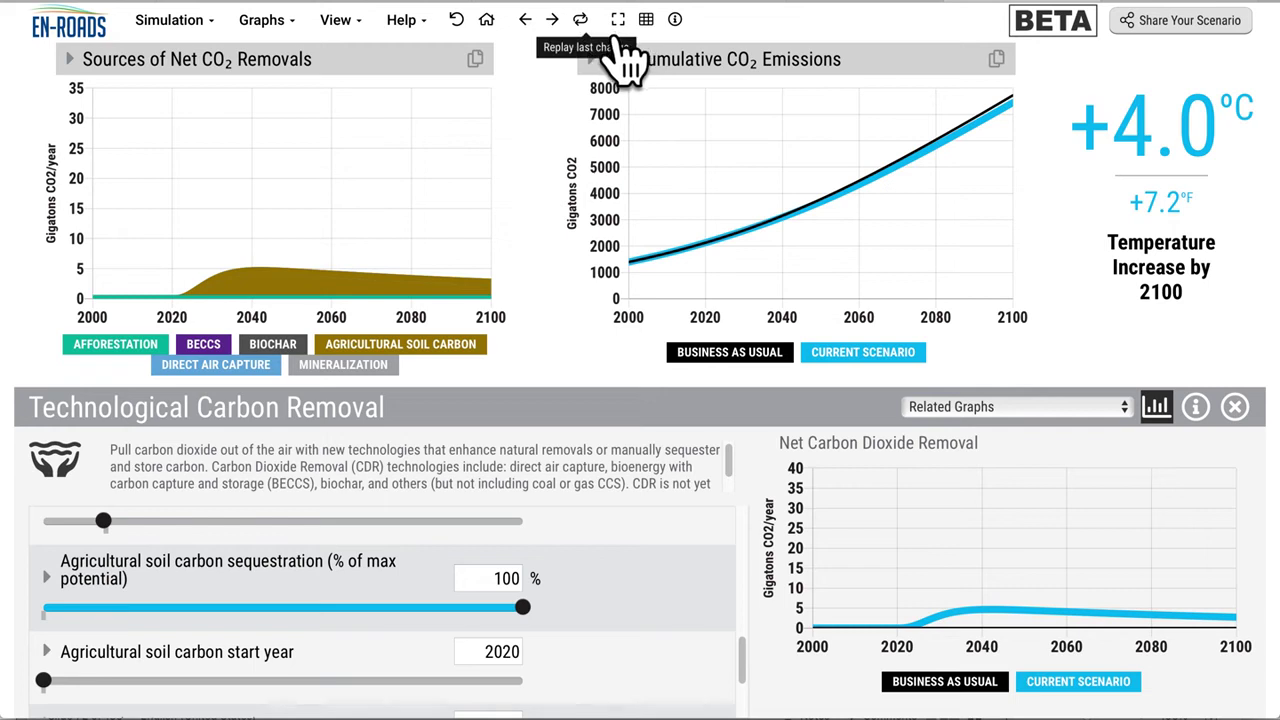
click(610, 45)
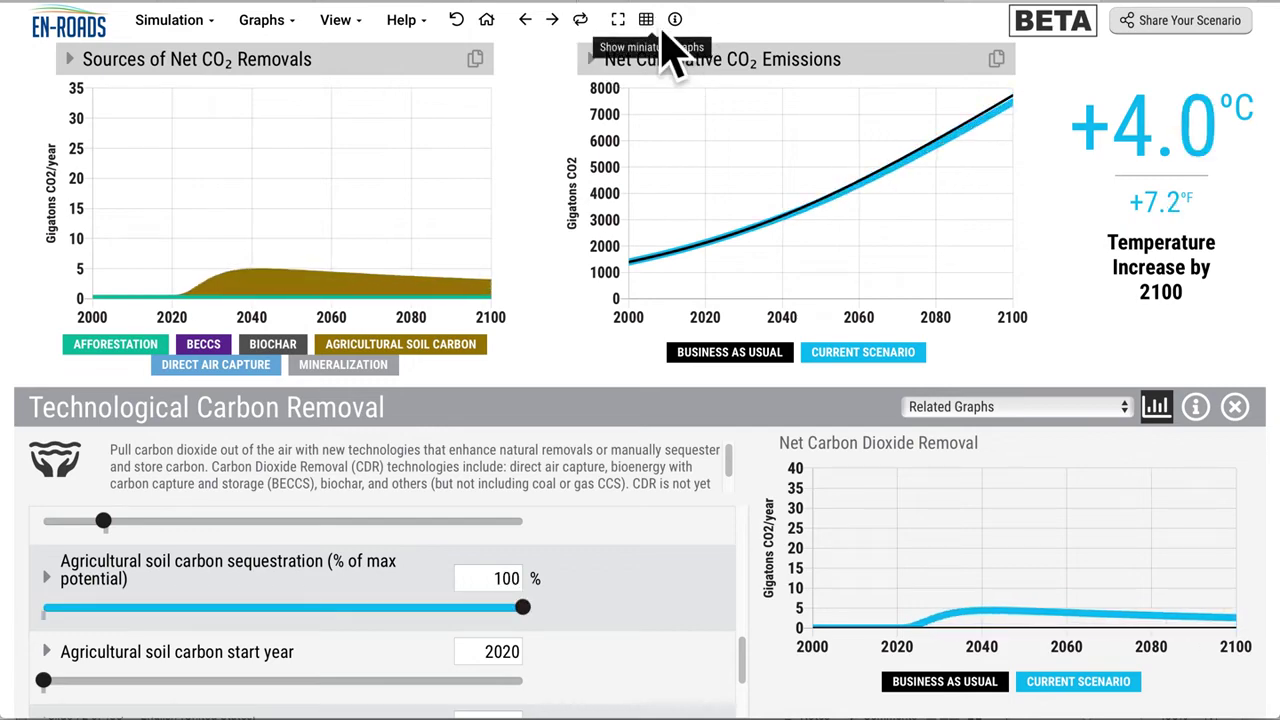
View the miniature graphs overview, return to the policy dashboard, and open the model assumptions
click(646, 19)
click(1000, 320)
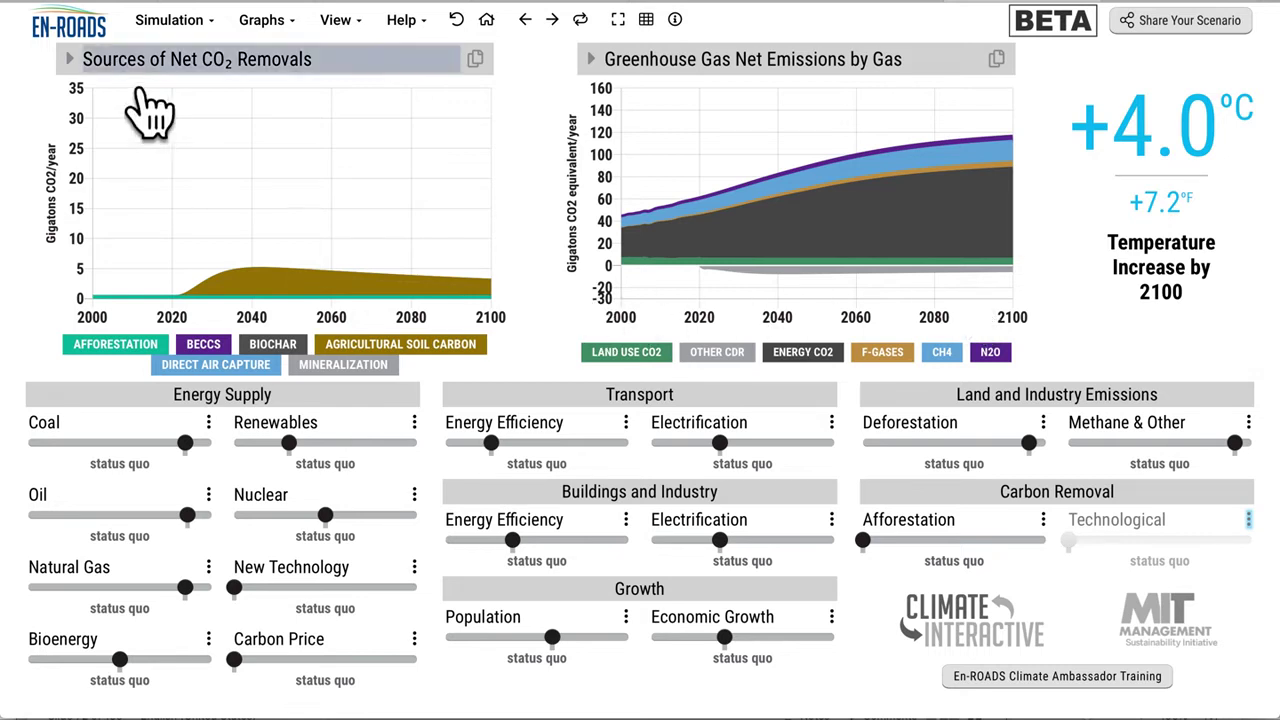
click(195, 20)
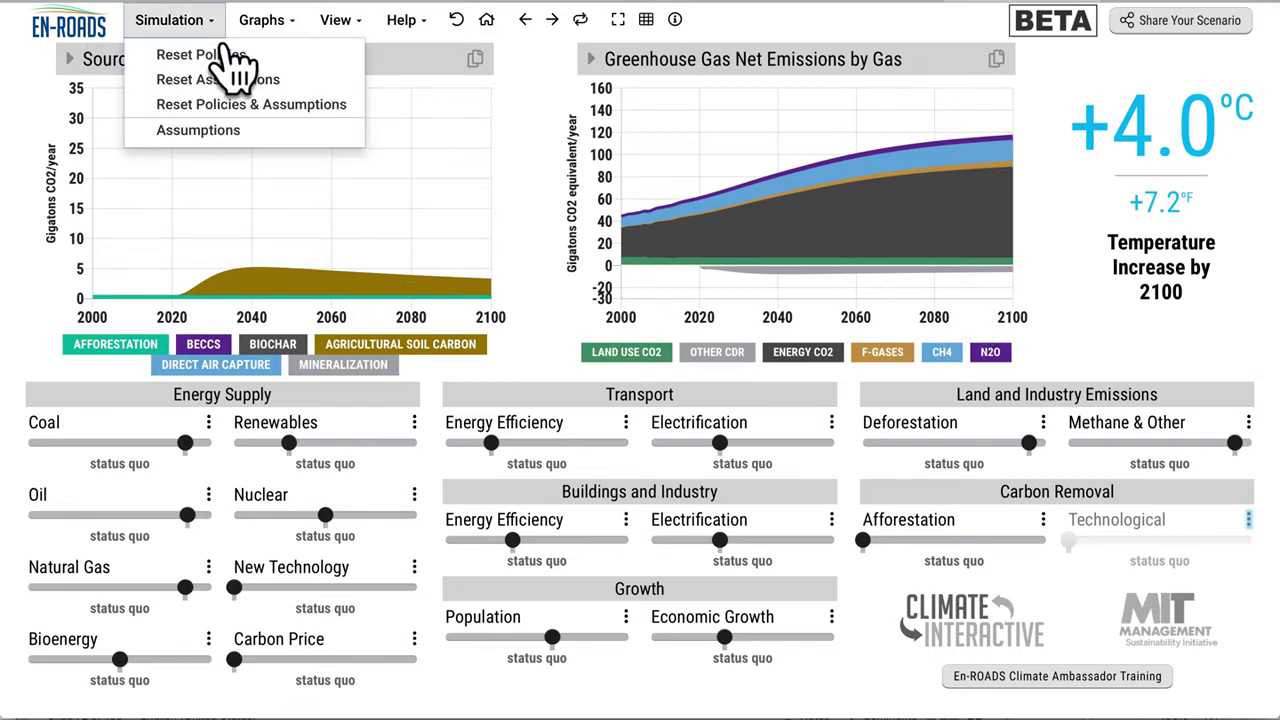
click(224, 133)
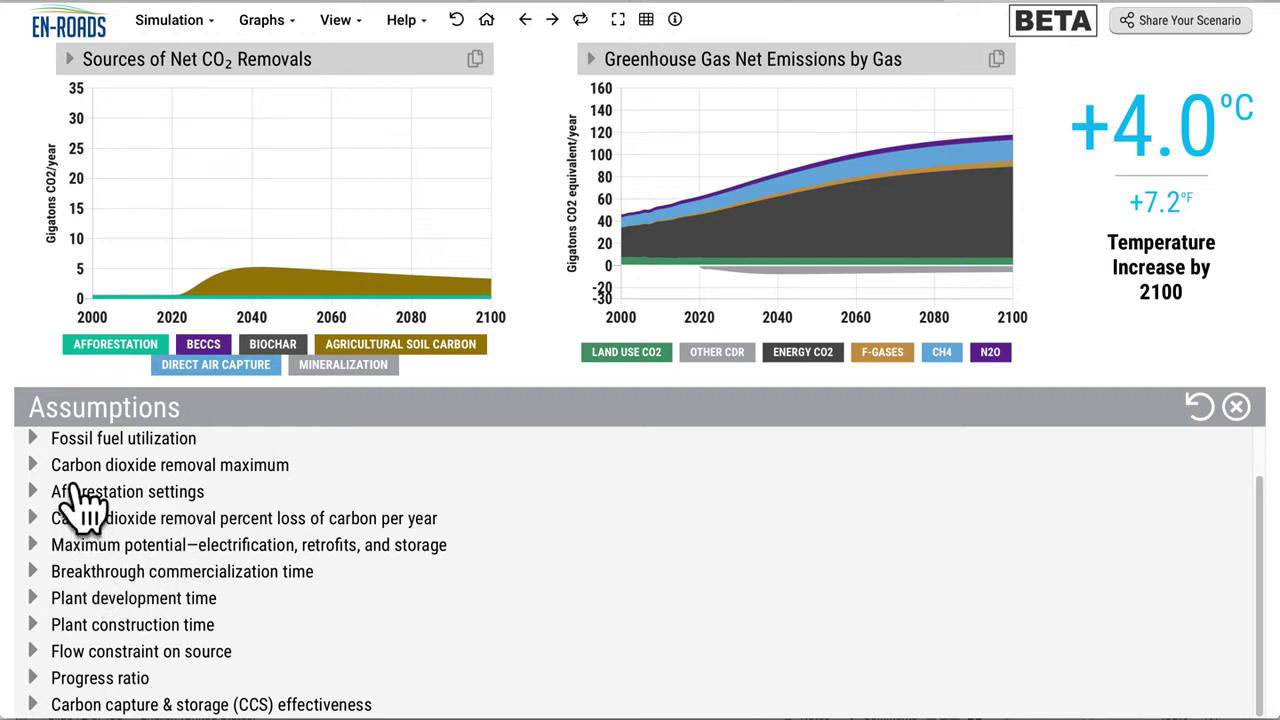
Raise the Agricultural soil carbon removal maximum to 10.0 Gtons CO2/year, lowering warming to +3.9°C
click(68, 470)
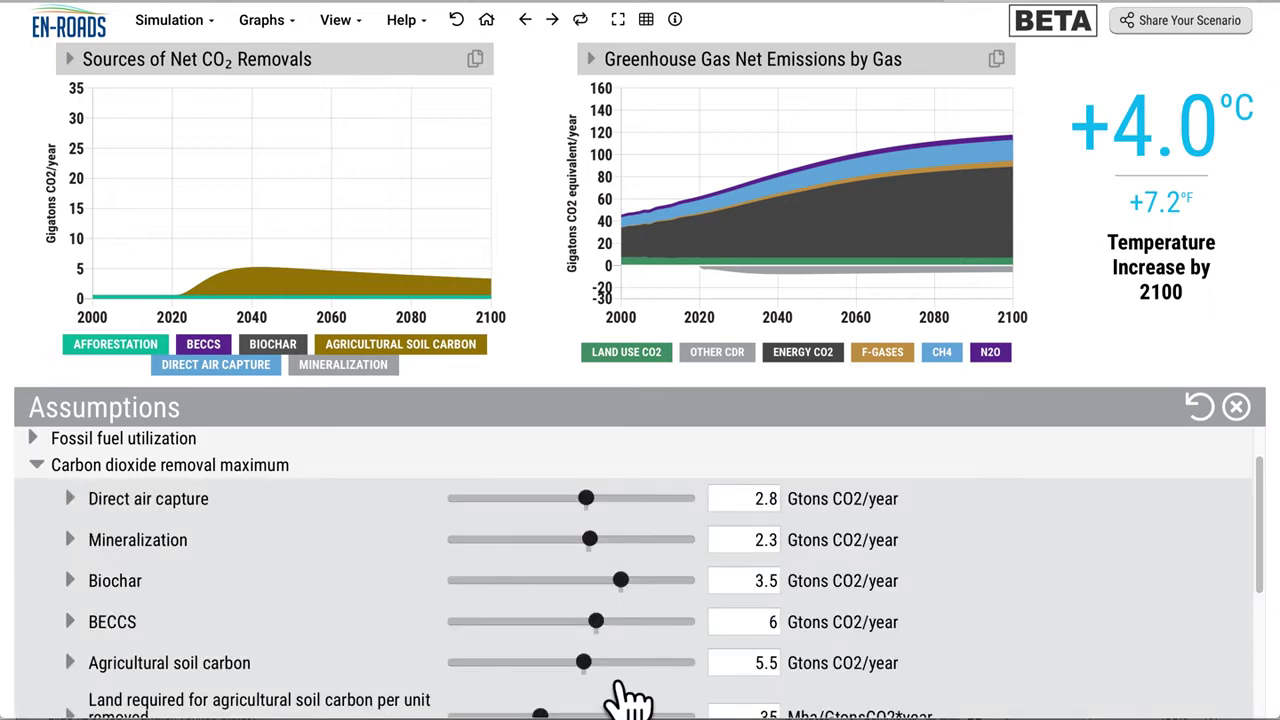
drag(622, 685, 737, 686)
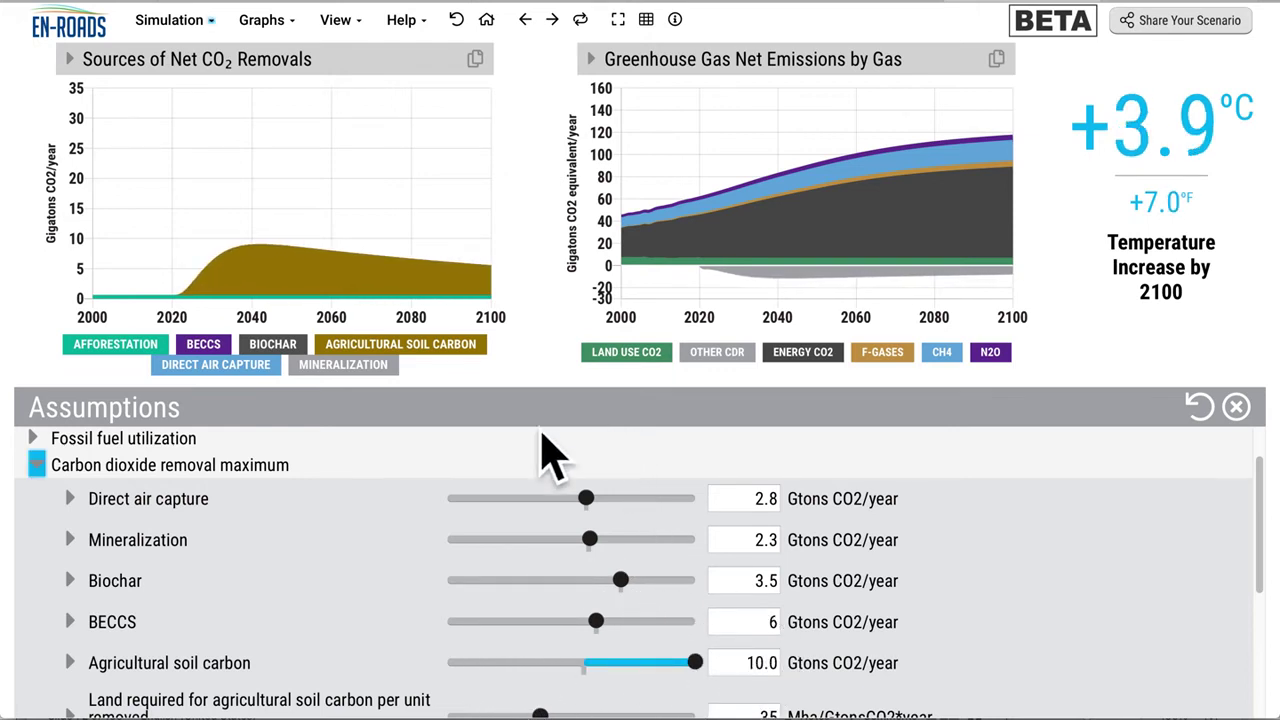
click(68, 483)
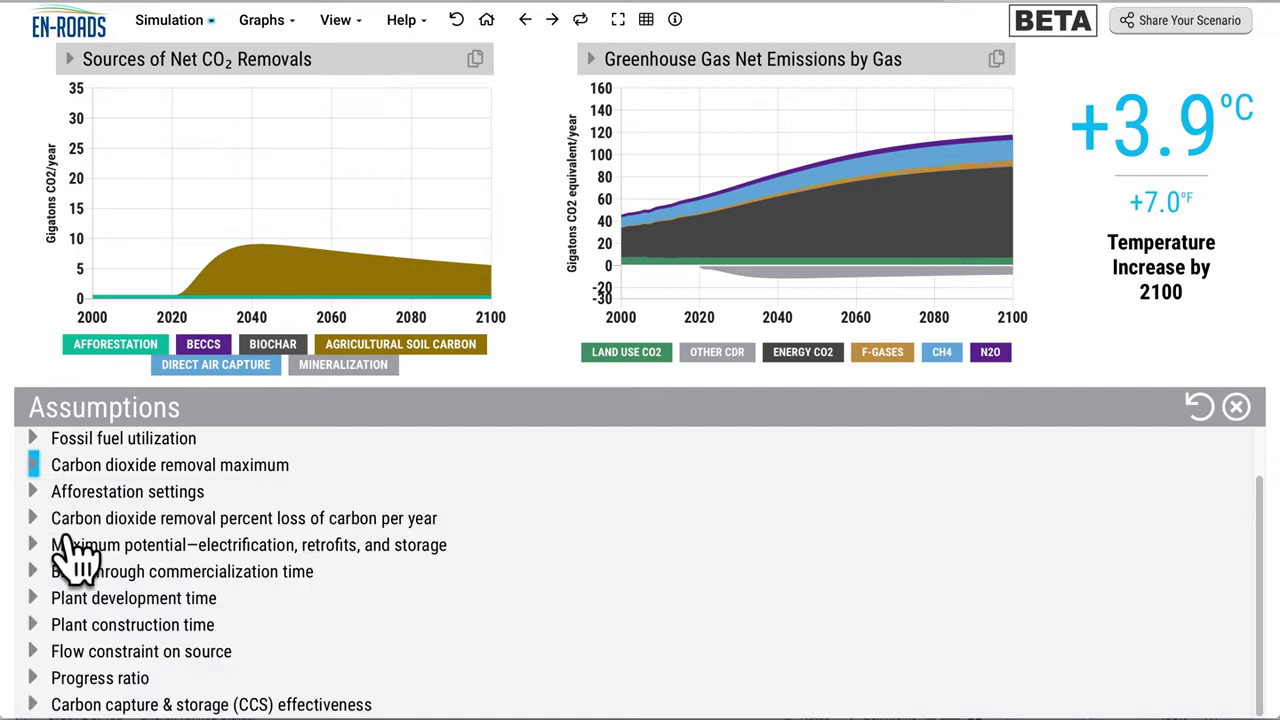
click(75, 522)
Lower the Agricultural soil carbon loss rate to 0.3 %/year and close the Assumptions panel
scroll(300, 590, down, 1)
scroll(305, 597, down, 1)
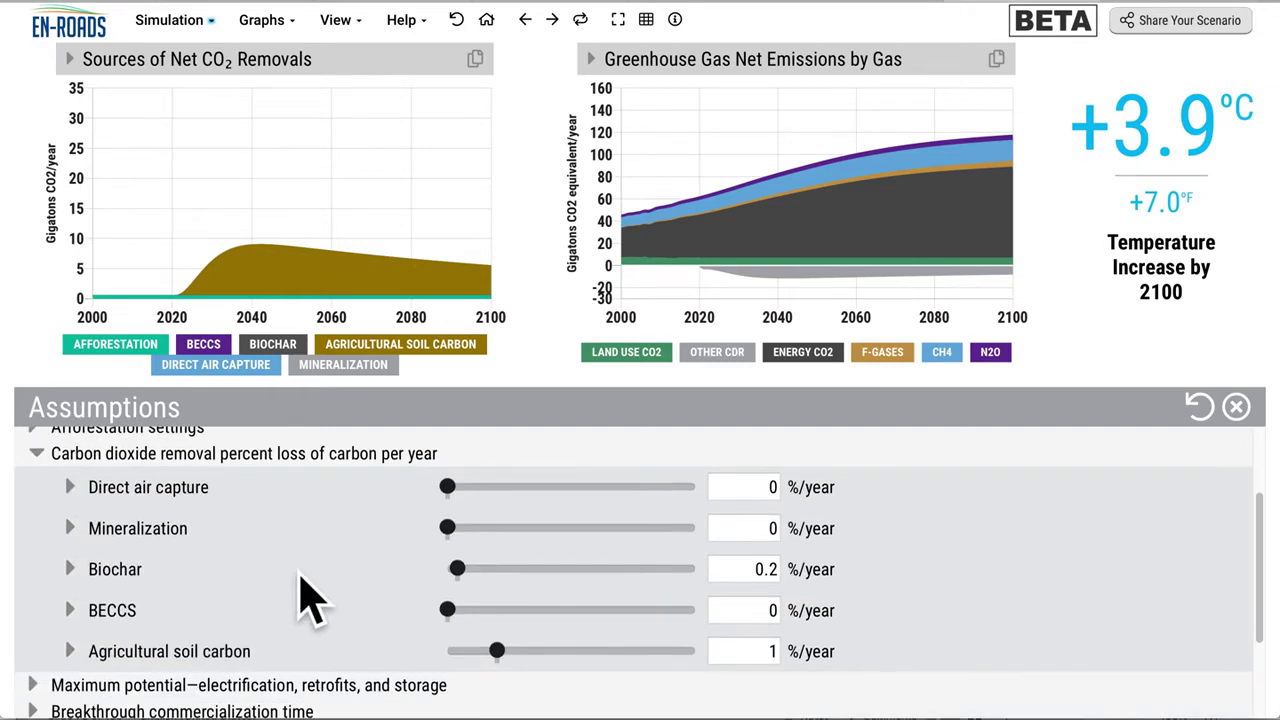
click(533, 676)
drag(533, 677, 495, 670)
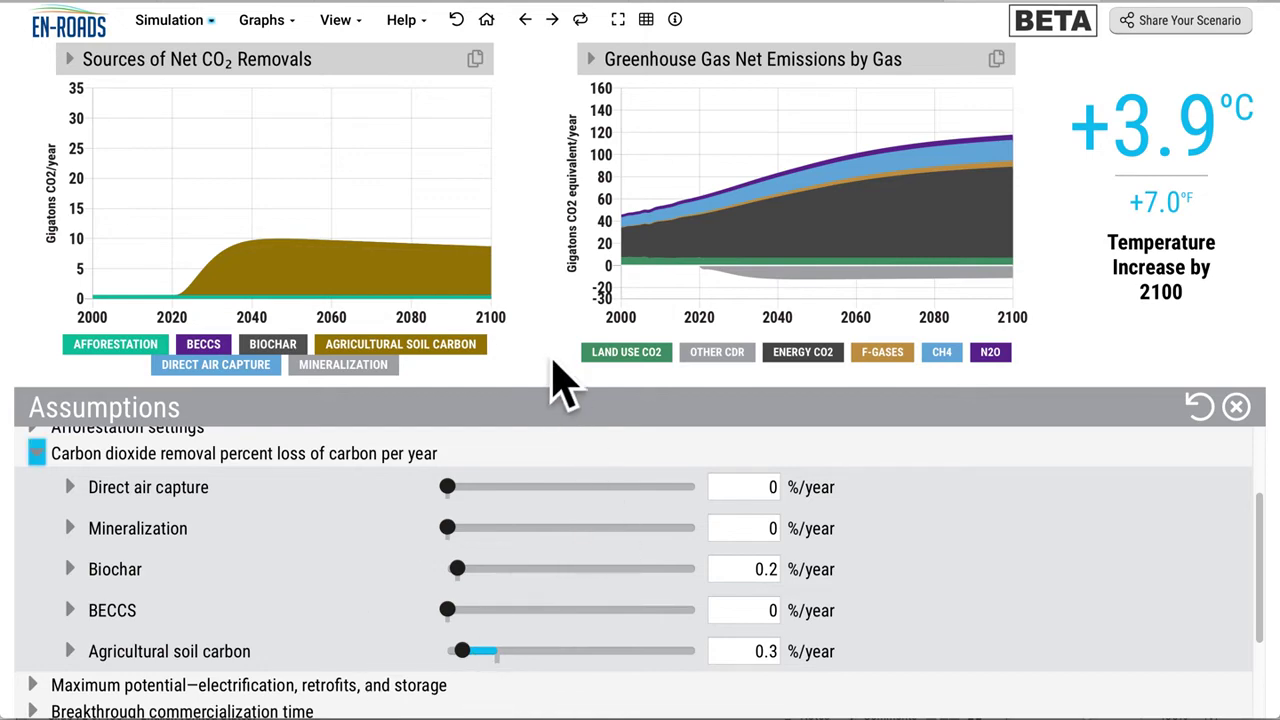
click(562, 383)
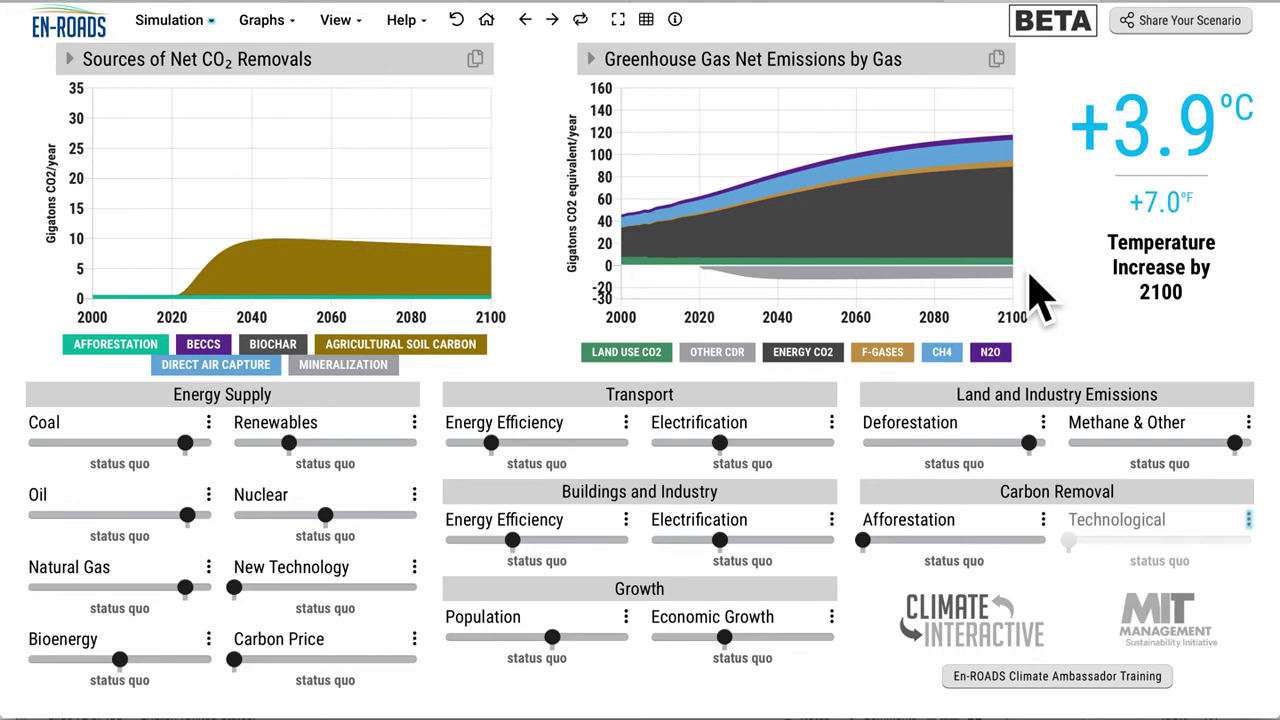
Graph Global Sources of Primary Energy, highly subsidize renewables, and raise transport and buildings efficiency
click(646, 19)
click(585, 290)
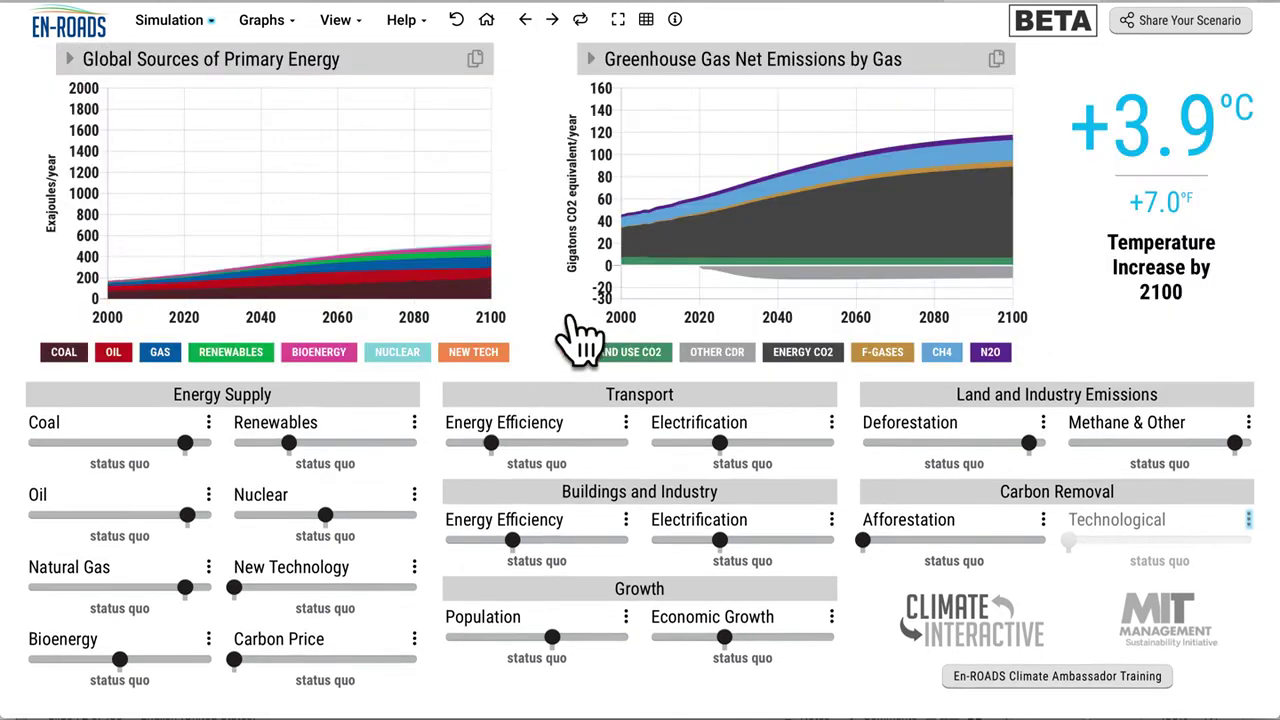
click(392, 446)
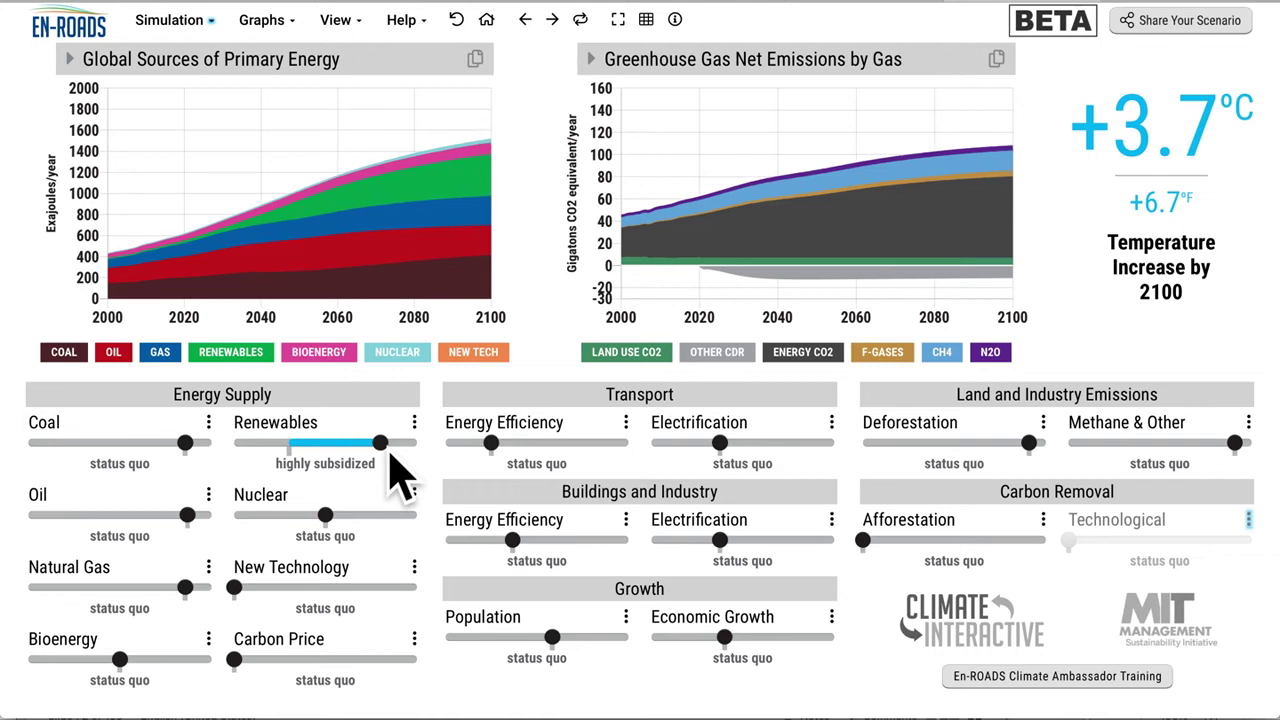
click(566, 444)
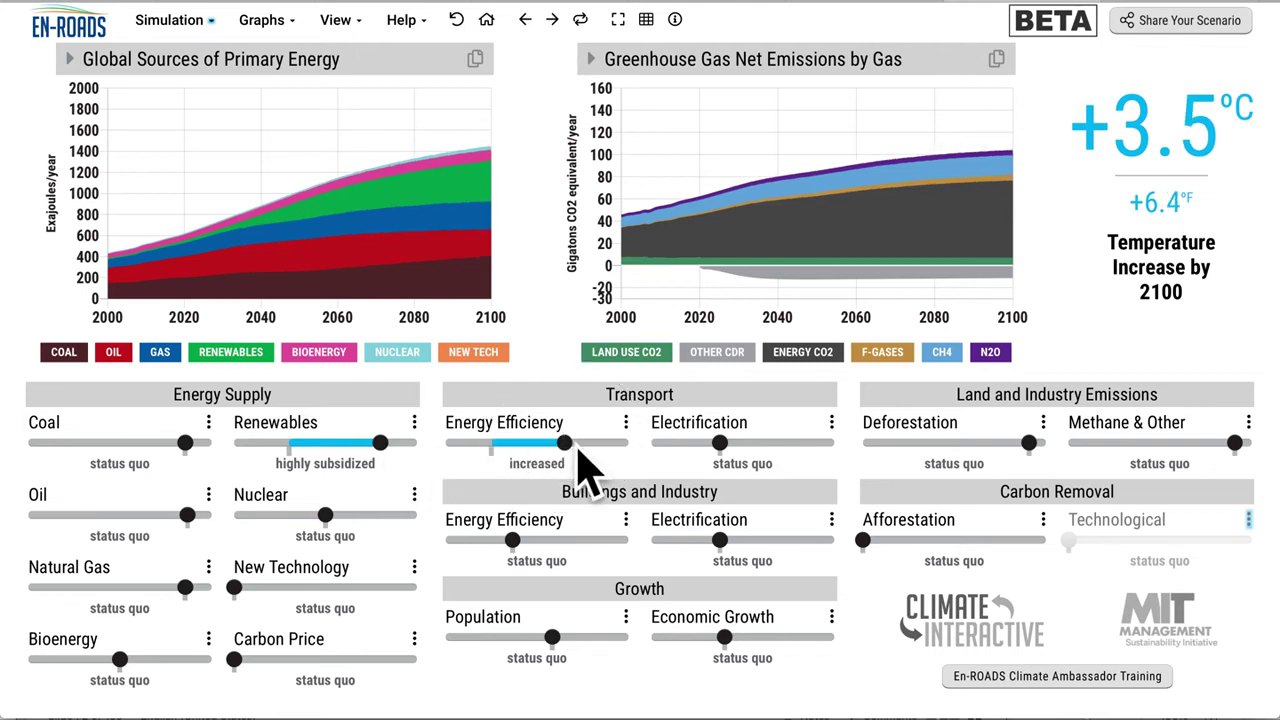
click(582, 540)
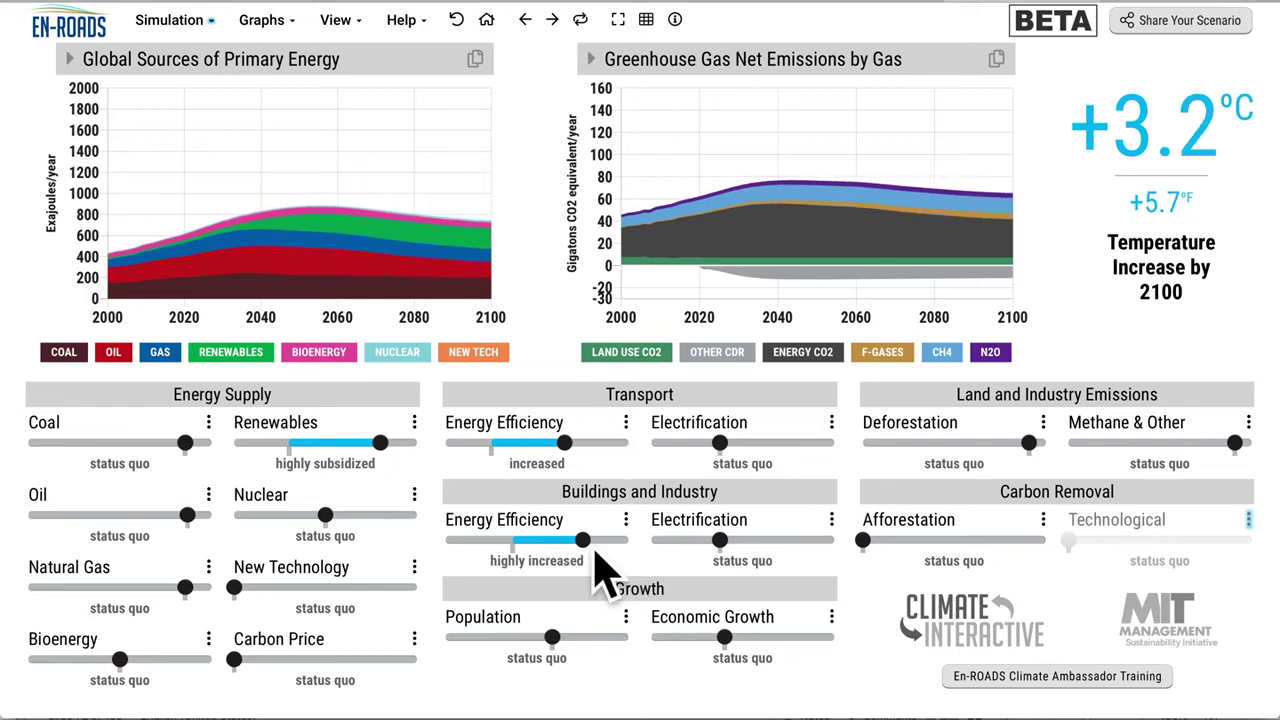
Incentivize transport and buildings electrification, highly reduce deforestation, and cut methane further
click(779, 442)
click(776, 540)
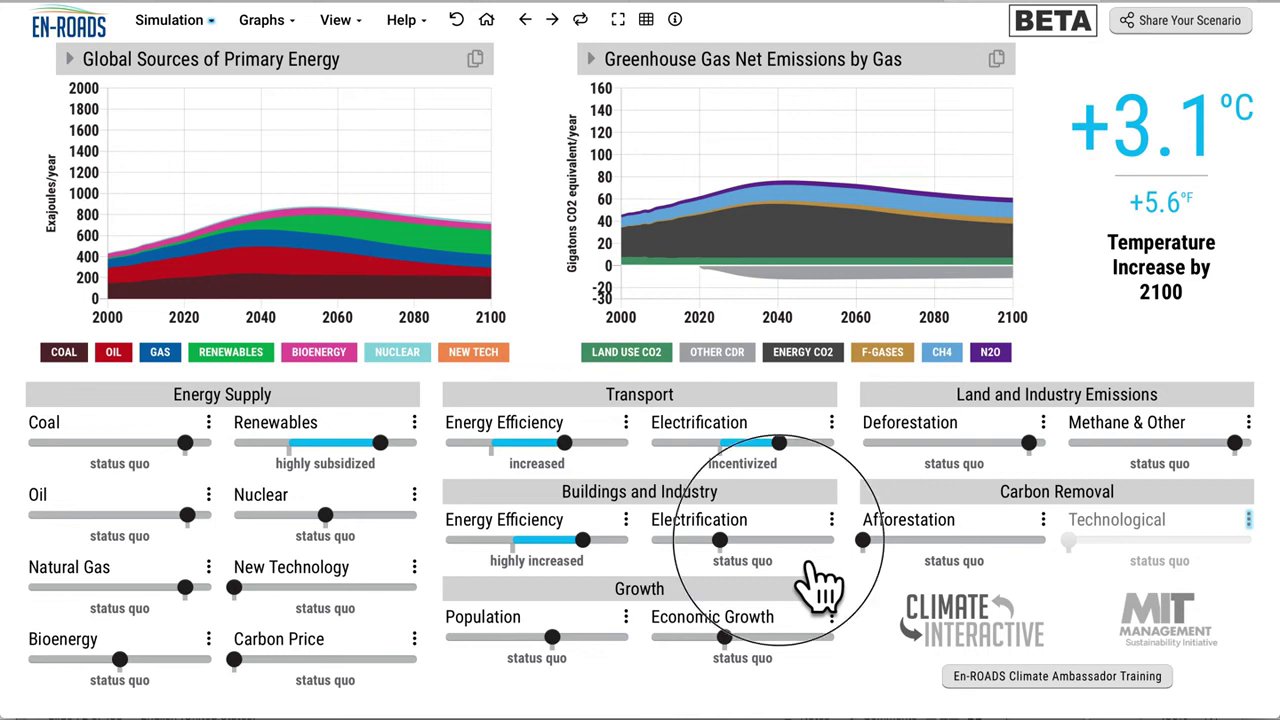
click(811, 540)
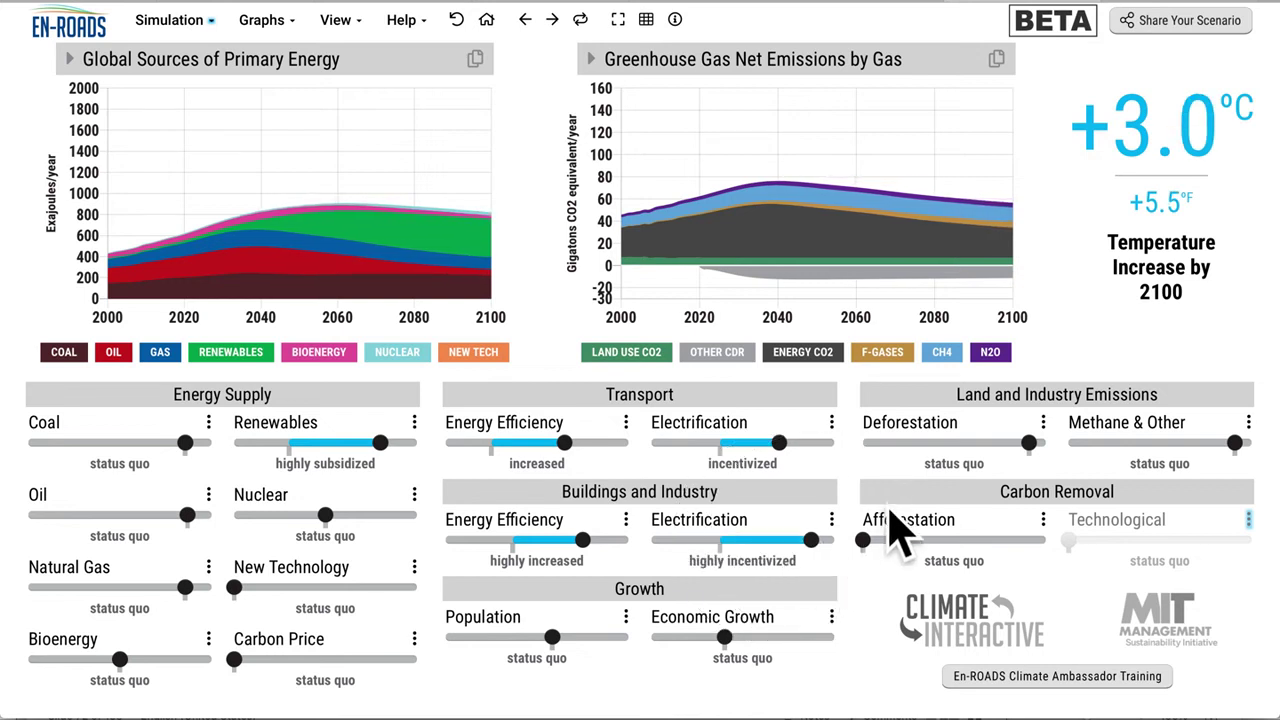
click(930, 442)
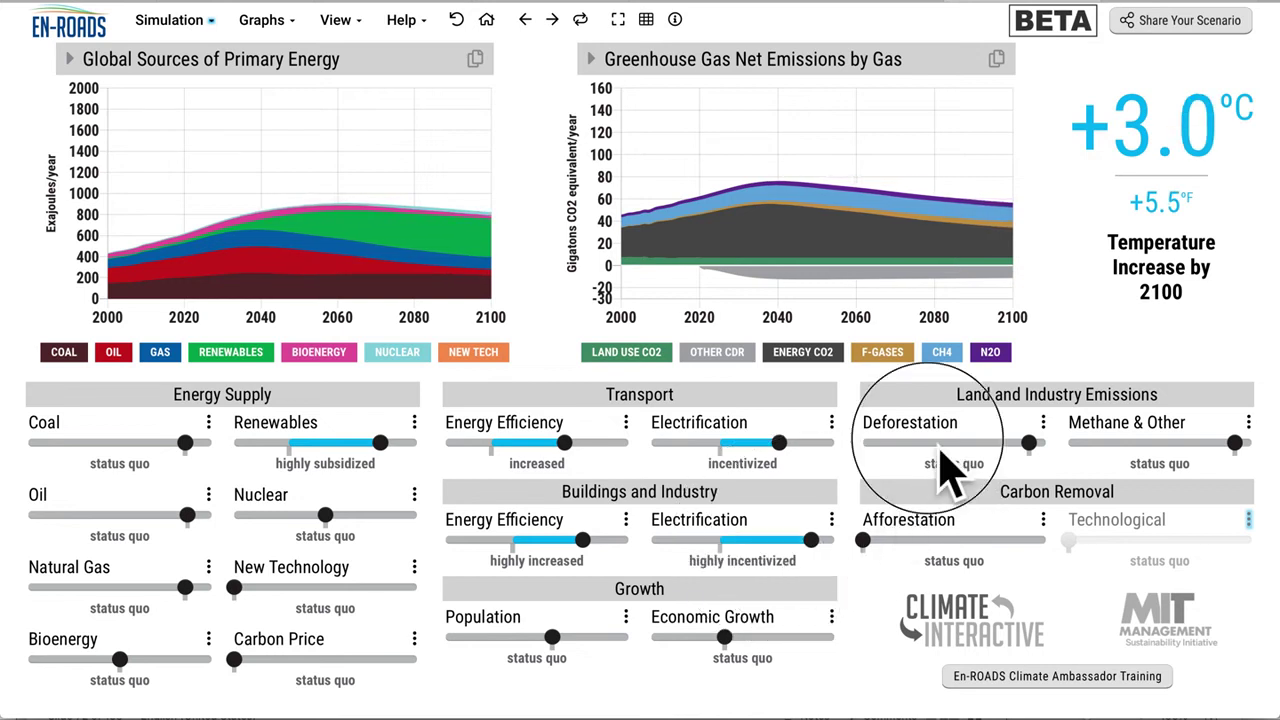
click(1145, 443)
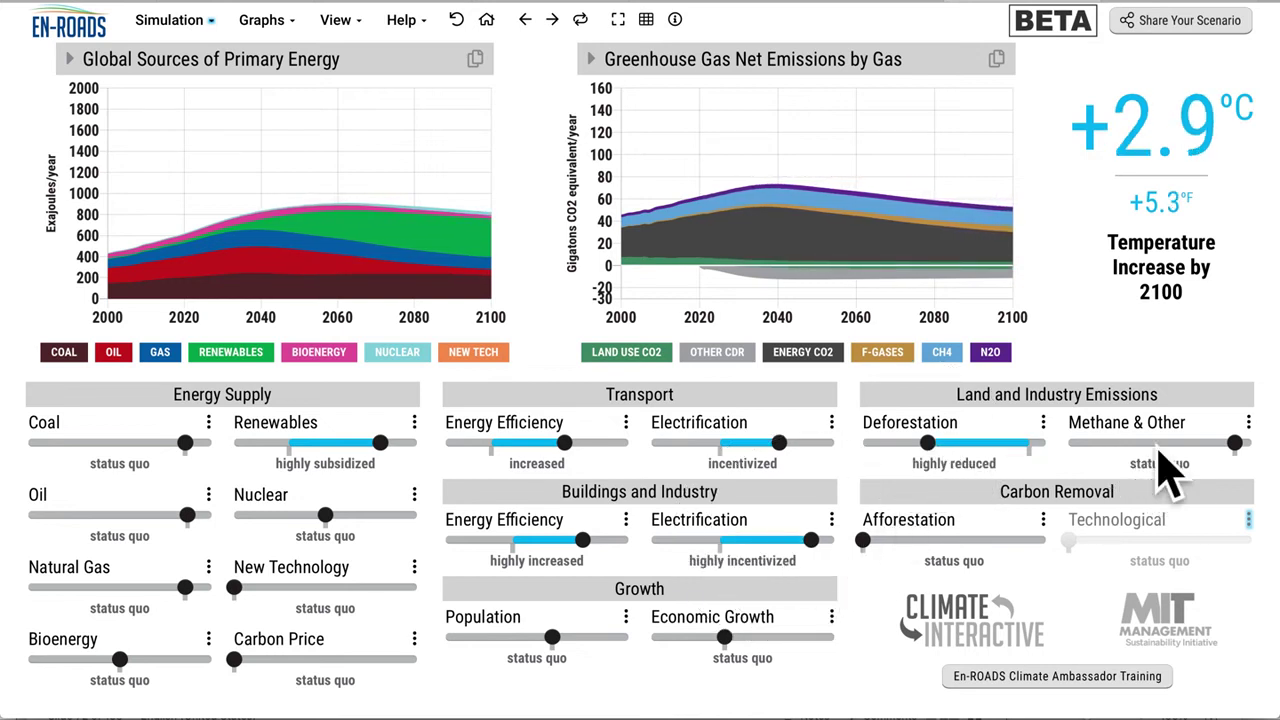
click(1108, 443)
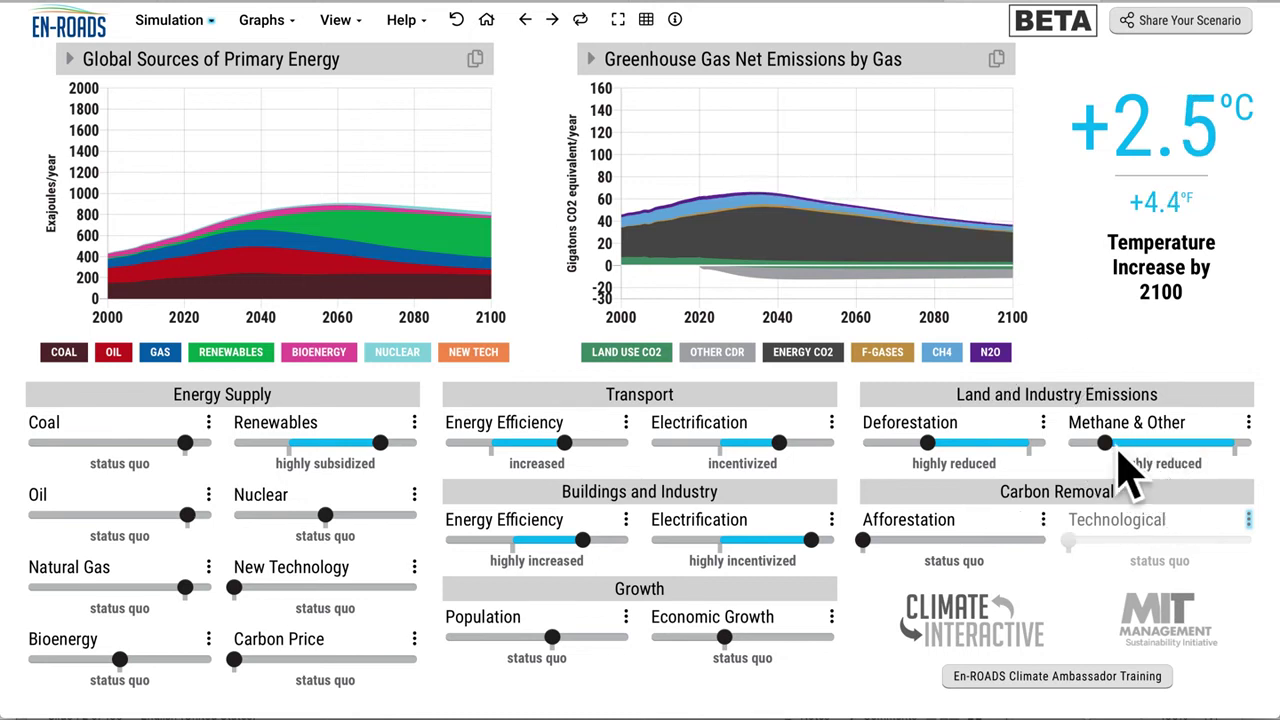
Set afforestation to high growth, carbon price to high, and coal to very highly taxed
click(996, 540)
click(292, 659)
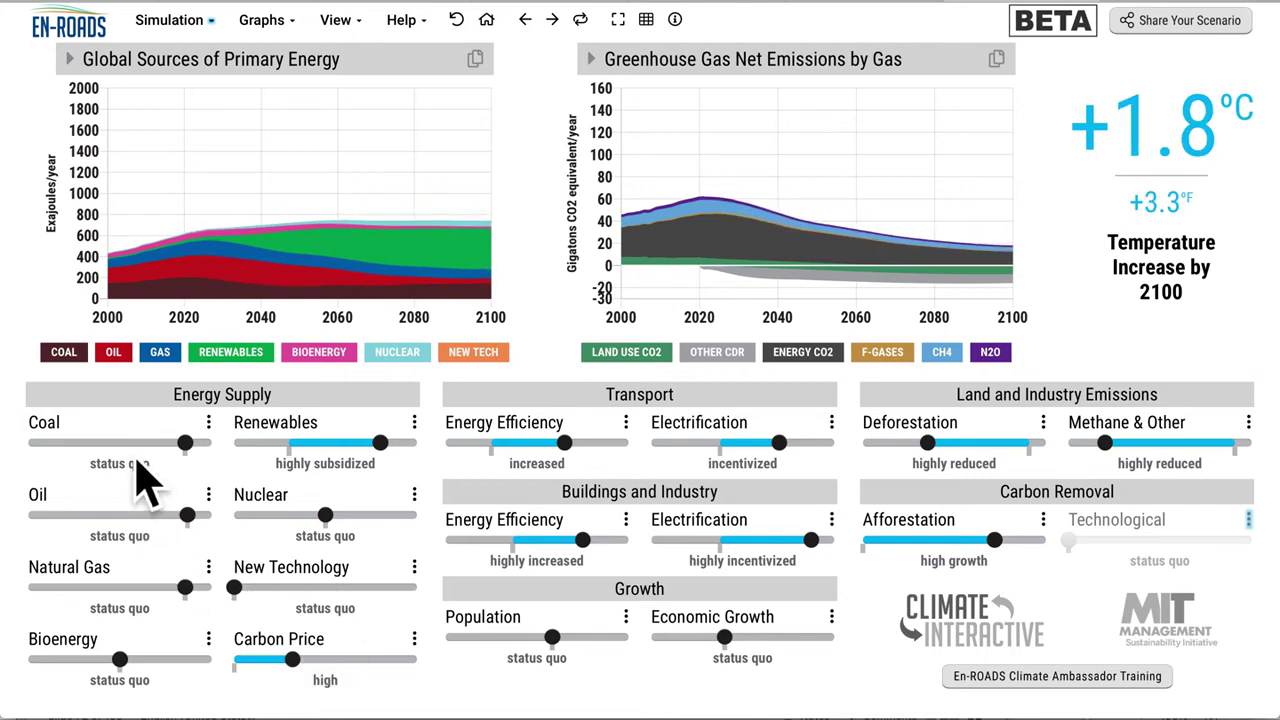
drag(185, 442, 120, 442)
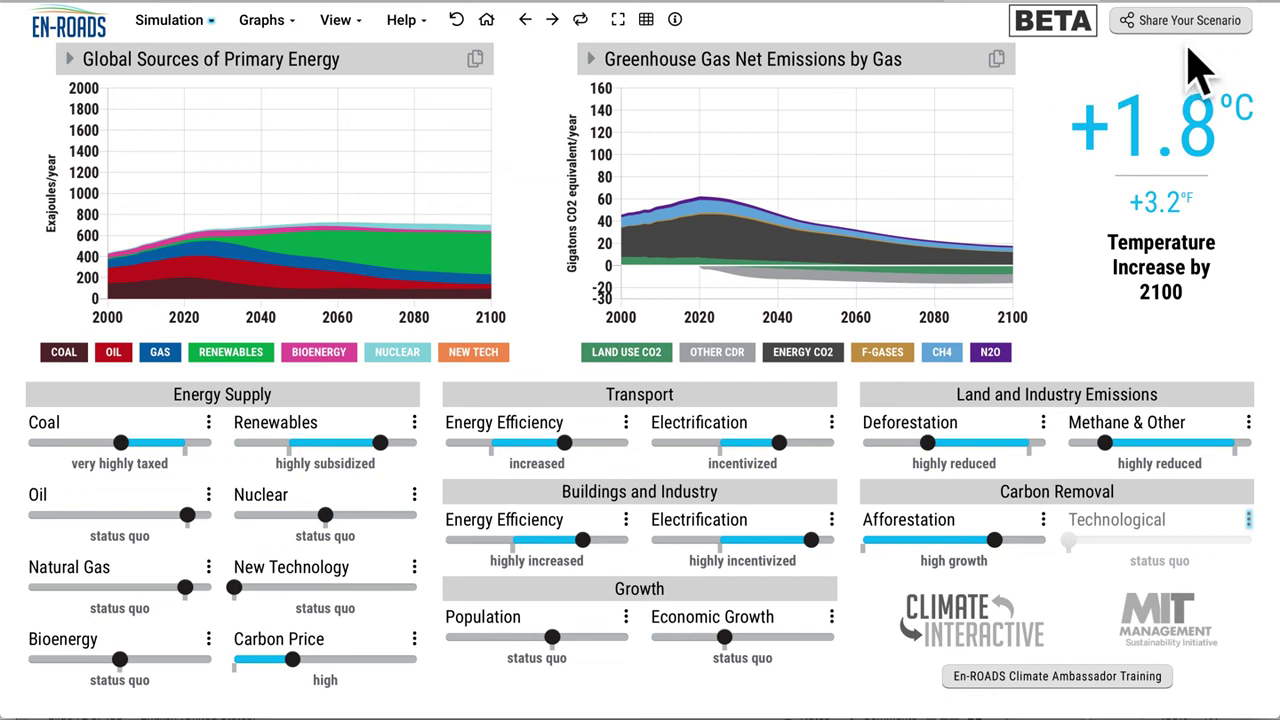
Copy the scenario link from the Share Your Scenario menu
click(1214, 32)
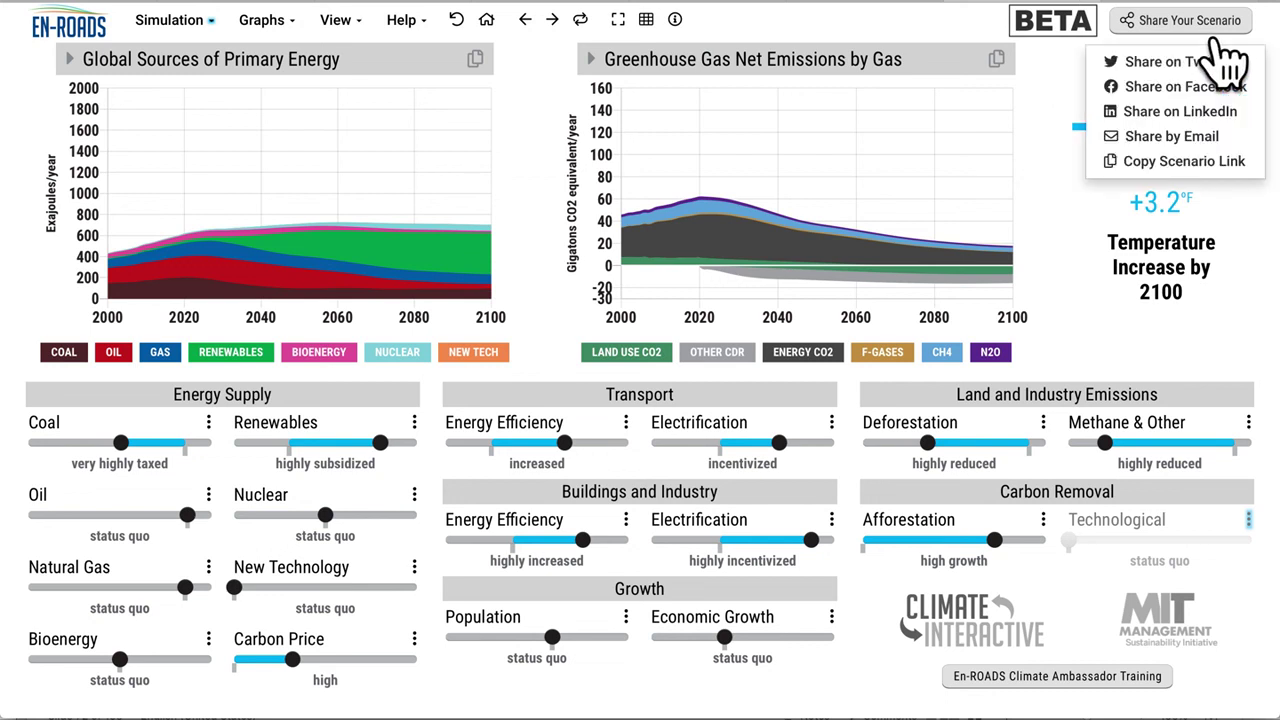
click(1206, 166)
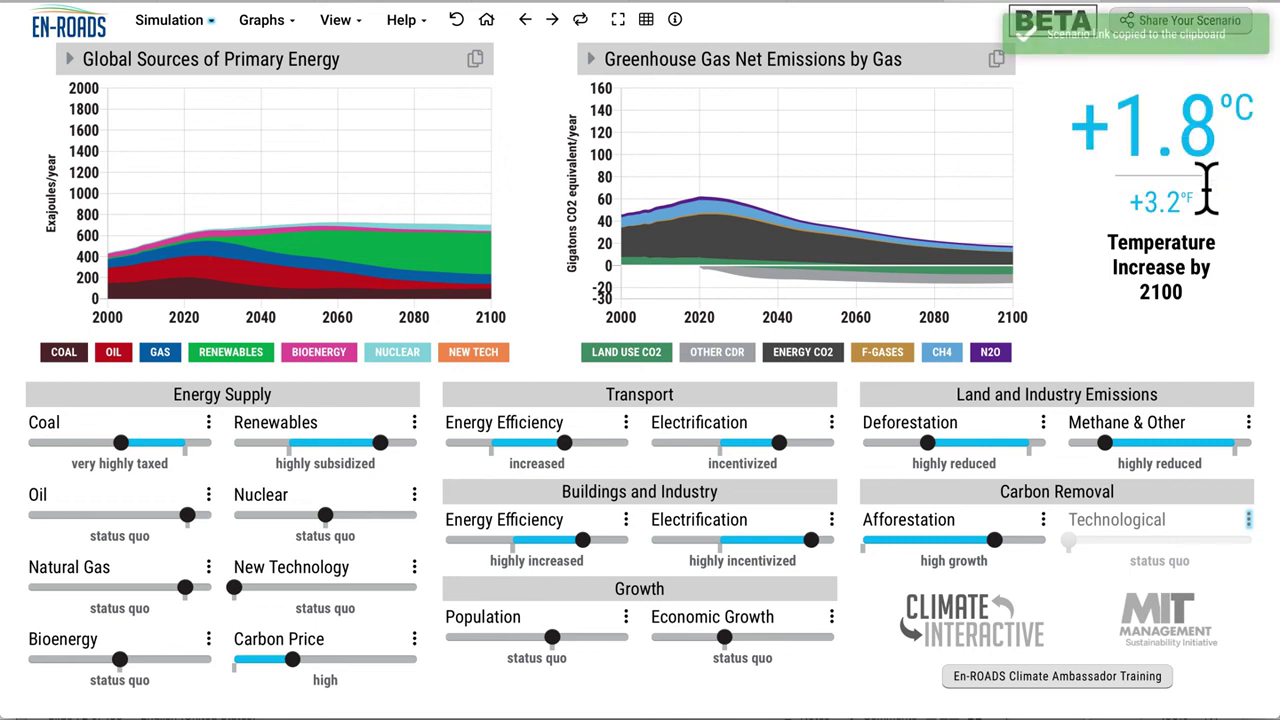